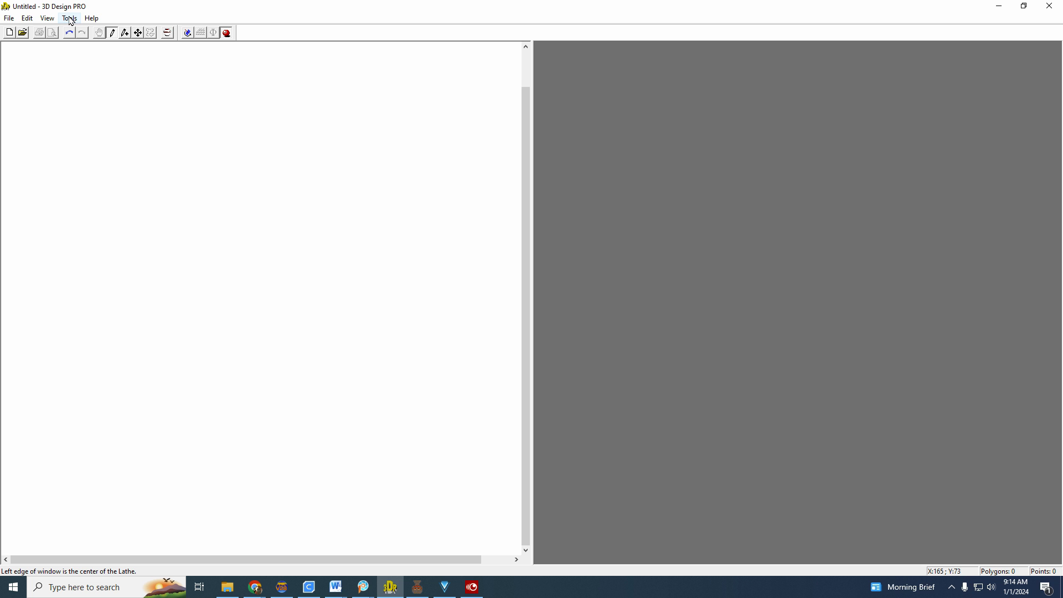
Load '3x8 with sketch' as the background photo at 90% and align its centre with the lathe axis
left_click(69, 19)
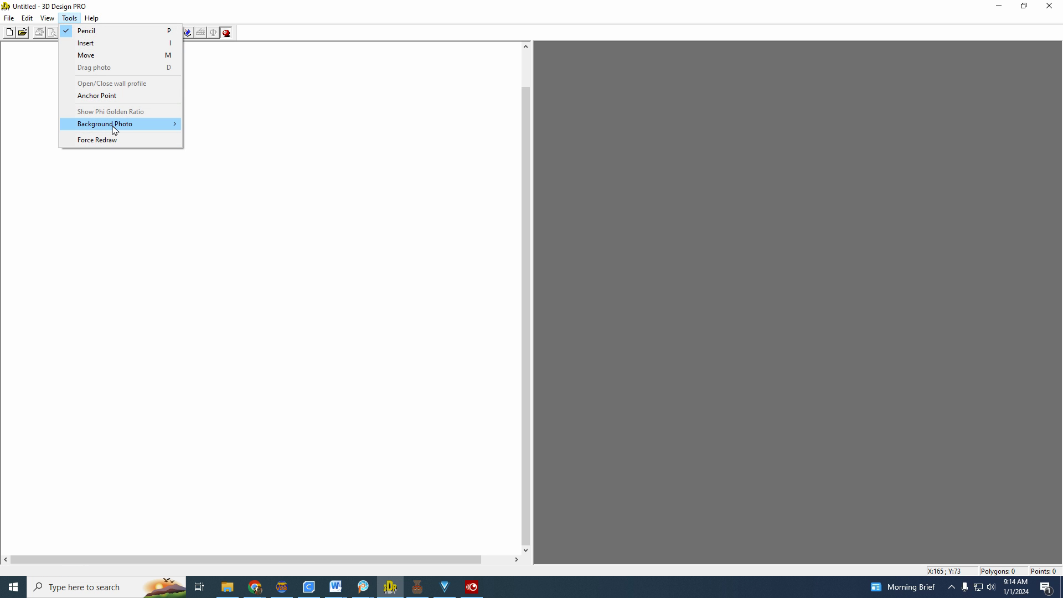
mouse_move(115, 130)
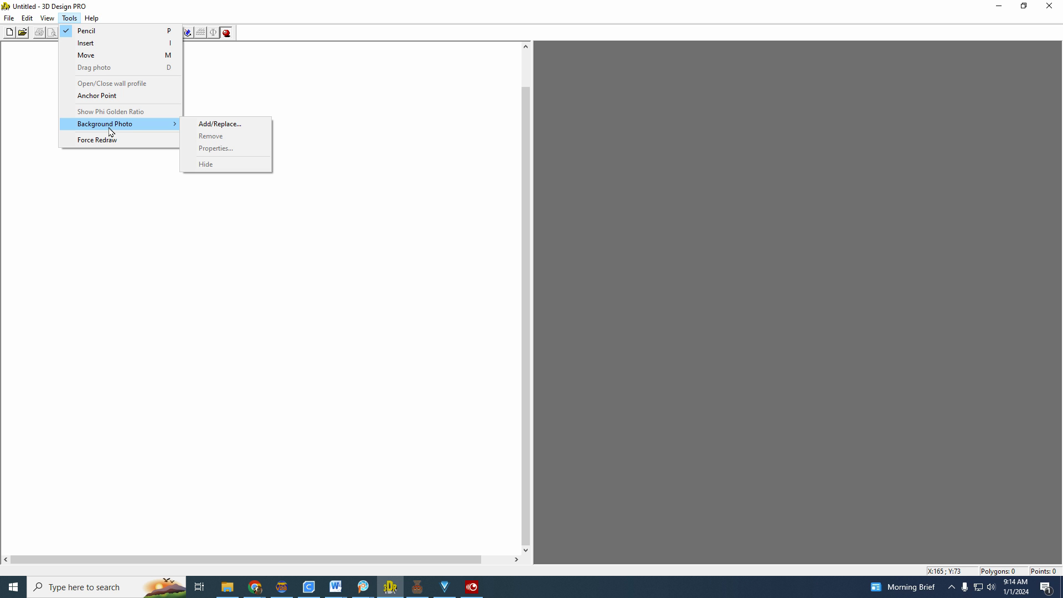
left_click(207, 126)
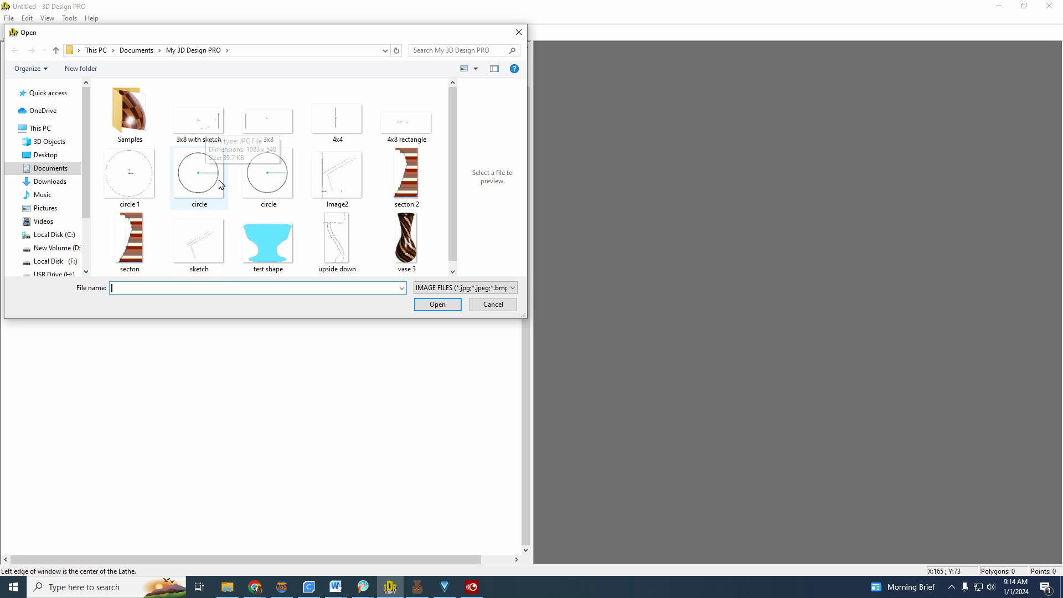
double_click(189, 123)
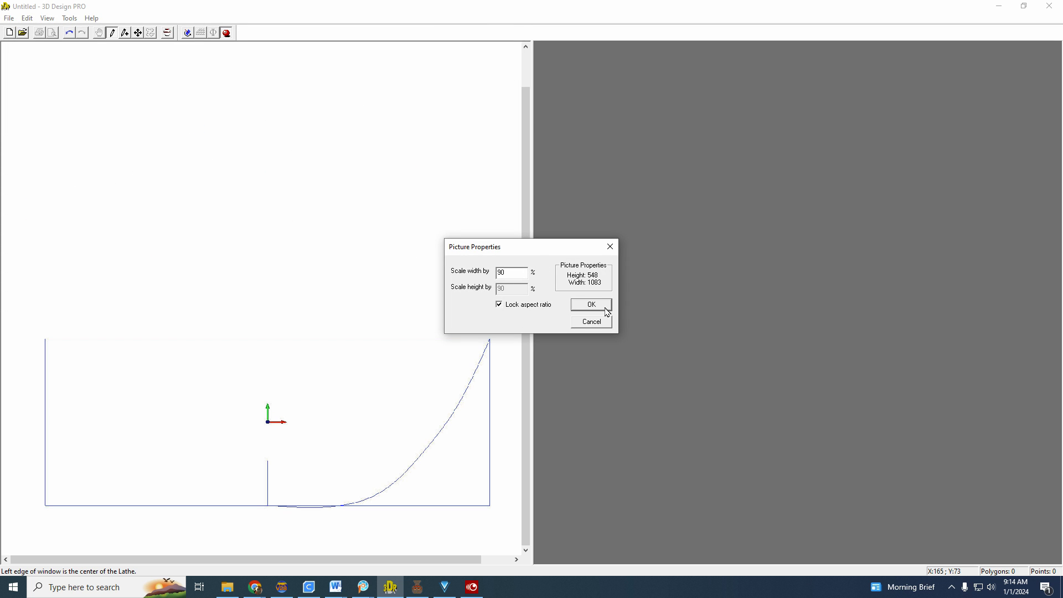
left_click(594, 305)
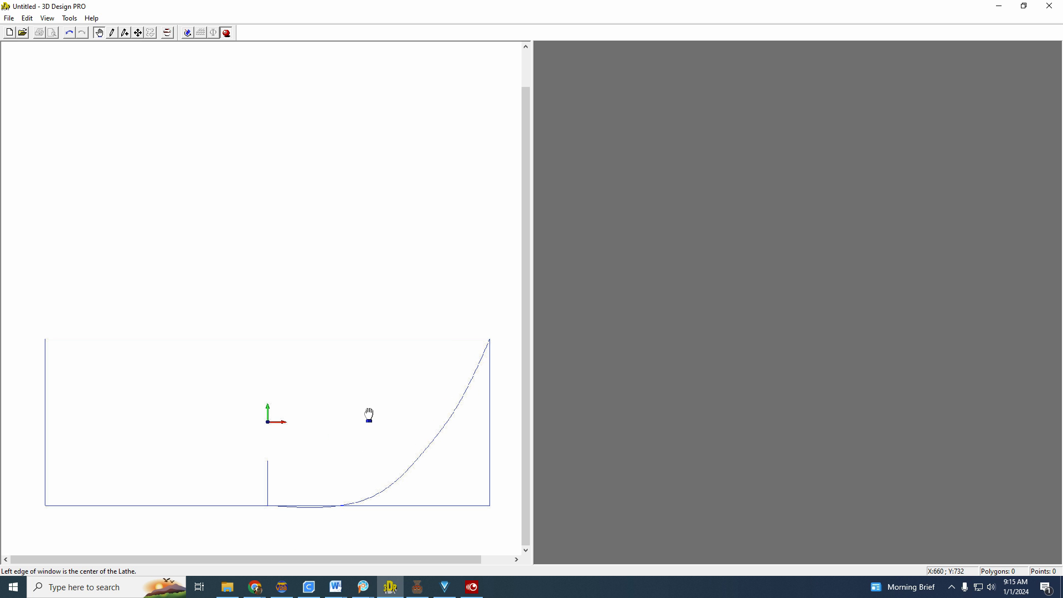
left_click_drag(367, 415, 100, 360)
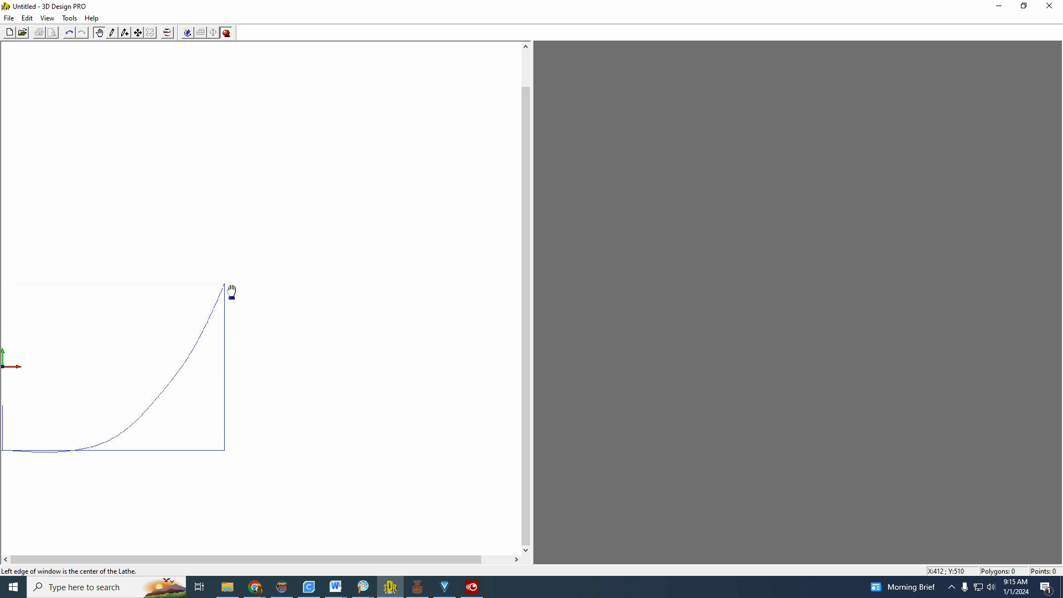
With the Pencil, place profile points from the axis along the bowl bottom and up the lower outer curve
left_click(112, 33)
left_click(3, 451)
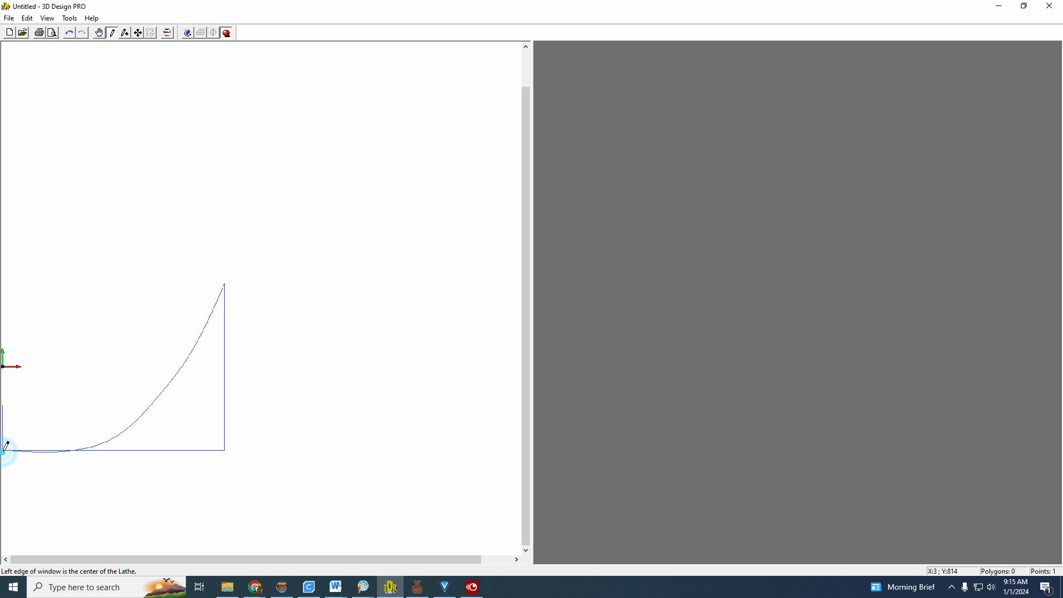
left_click(35, 451)
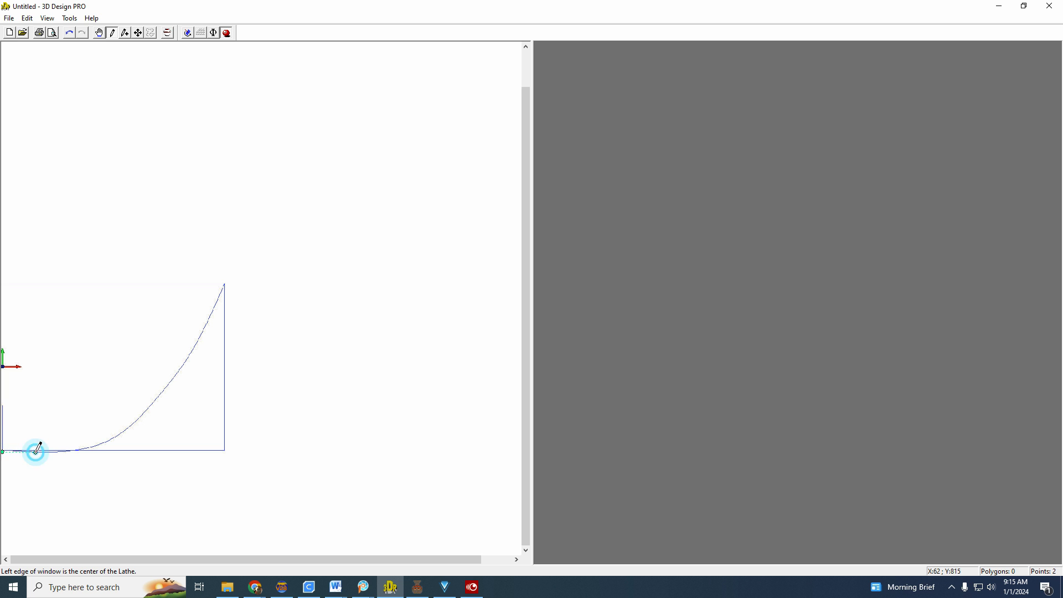
left_click(66, 453)
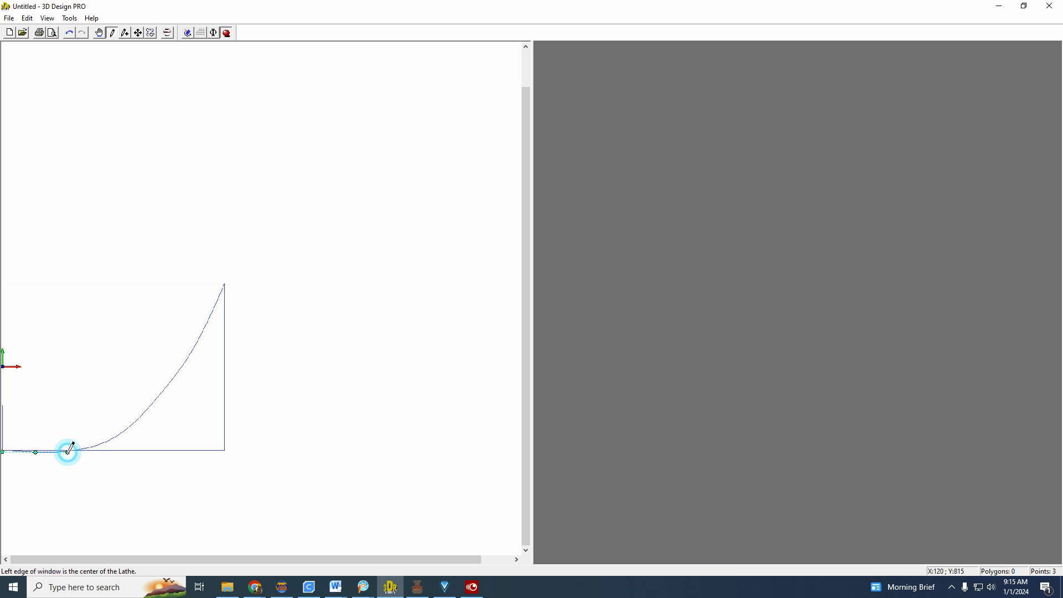
left_click(99, 445)
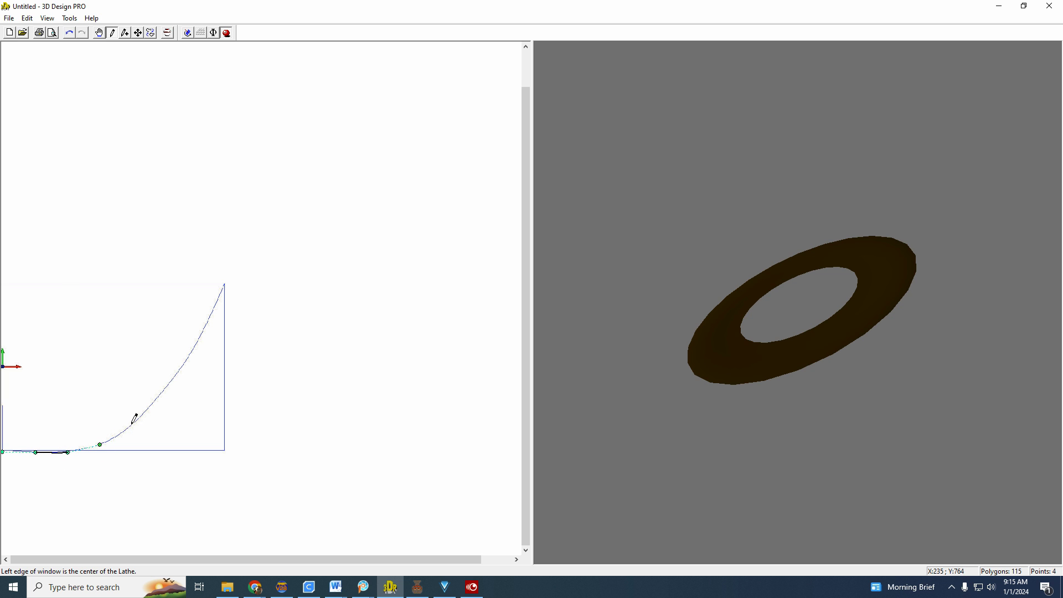
left_click(131, 424)
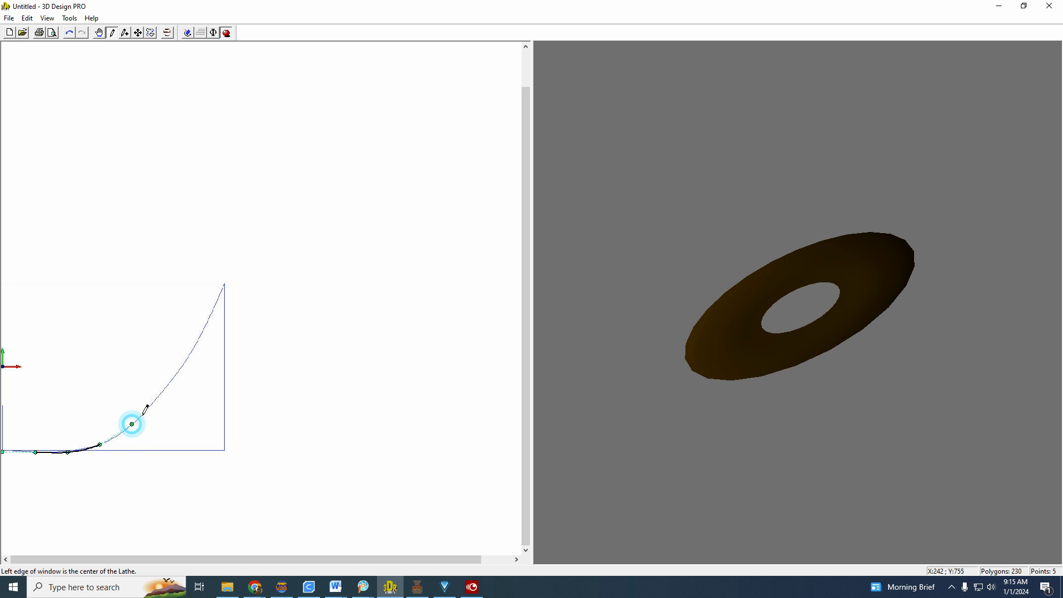
Continue the outer curve up to the rim corner, completing 11 points, and orbit the preview
left_click(162, 391)
left_click(185, 361)
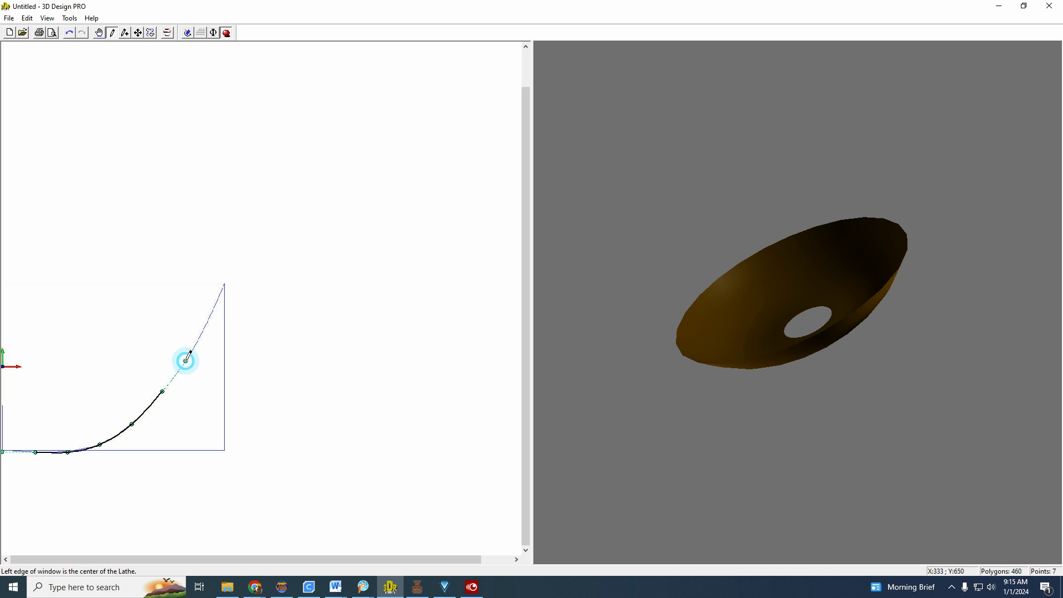
left_click(200, 335)
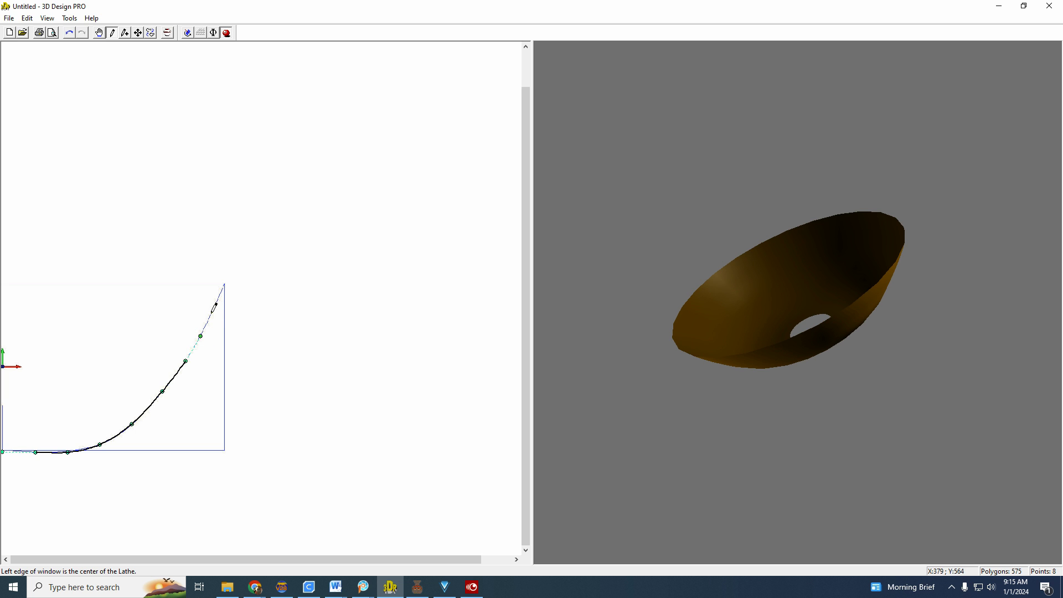
left_click(212, 314)
left_click(217, 305)
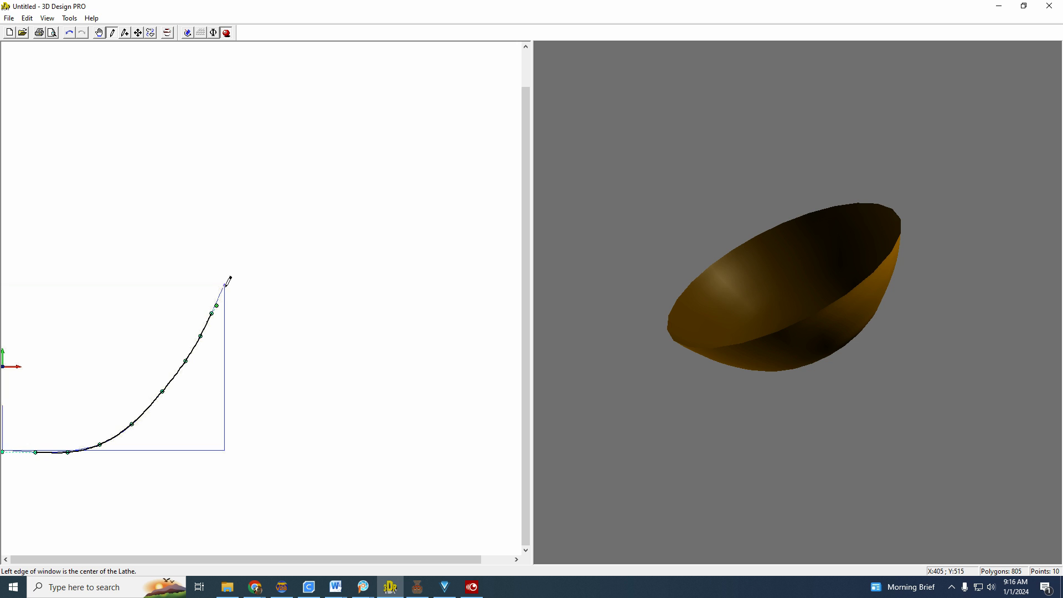
left_click(223, 284)
left_click_drag(705, 359, 959, 356)
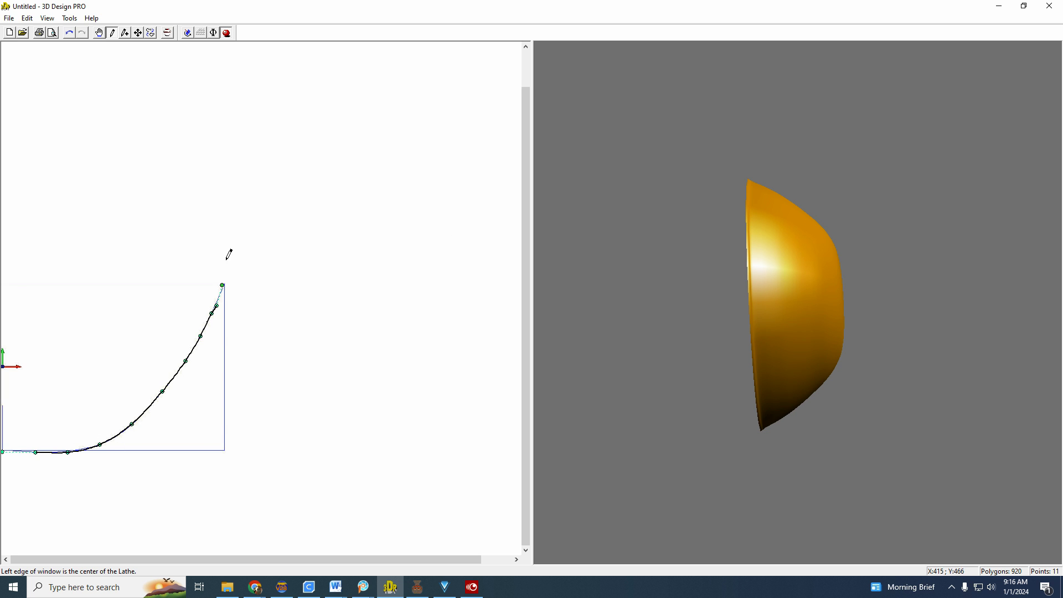
Trace 11 inner-wall points from the rim back down to the lathe axis, totalling 22 points
left_click(209, 288)
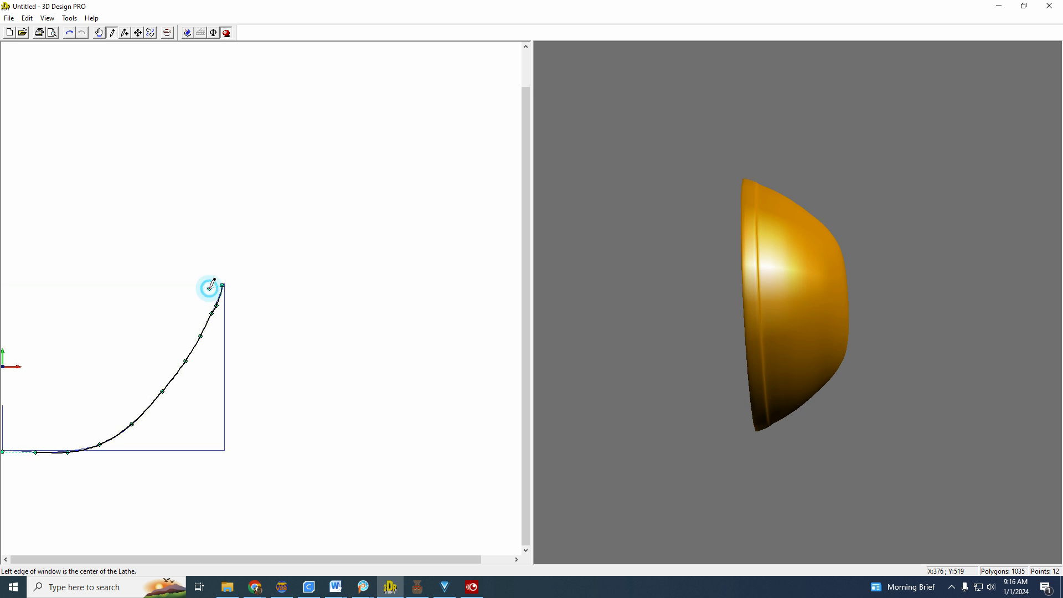
left_click(205, 304)
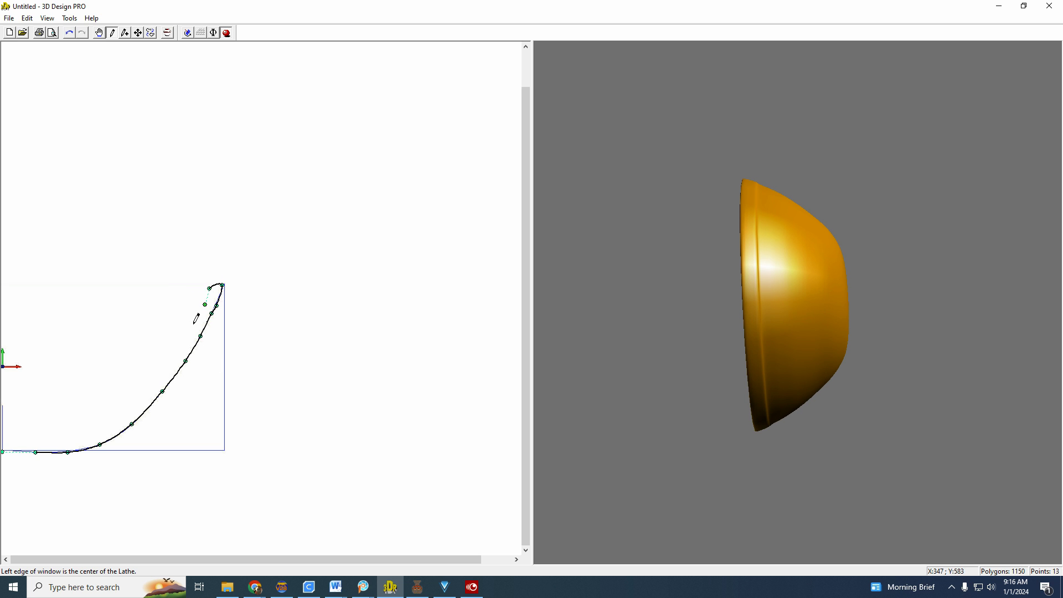
left_click(193, 324)
left_click(179, 349)
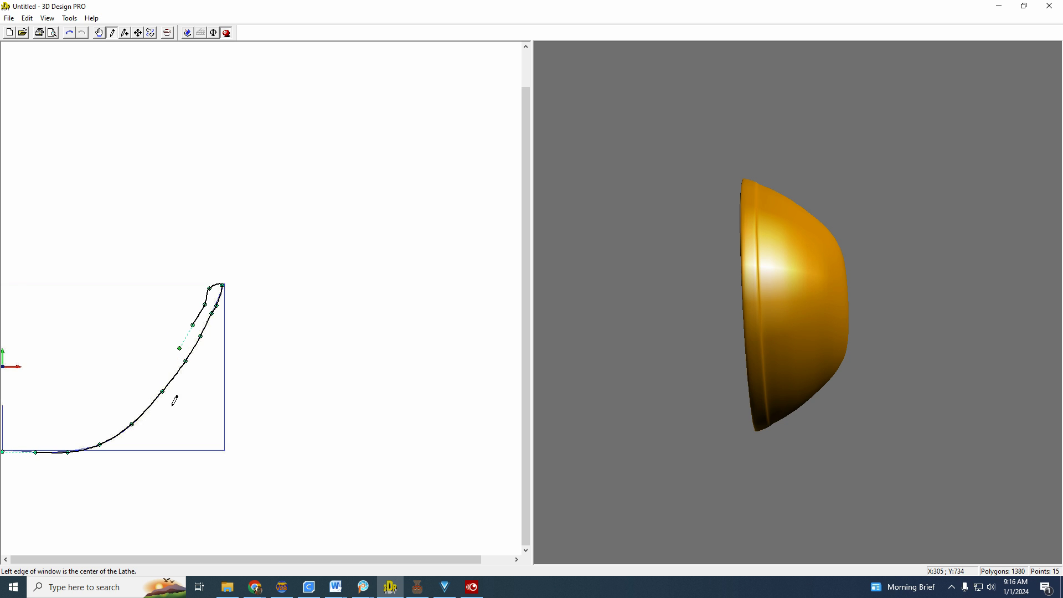
left_click(157, 376)
left_click(145, 392)
left_click(122, 409)
left_click(97, 423)
left_click(70, 433)
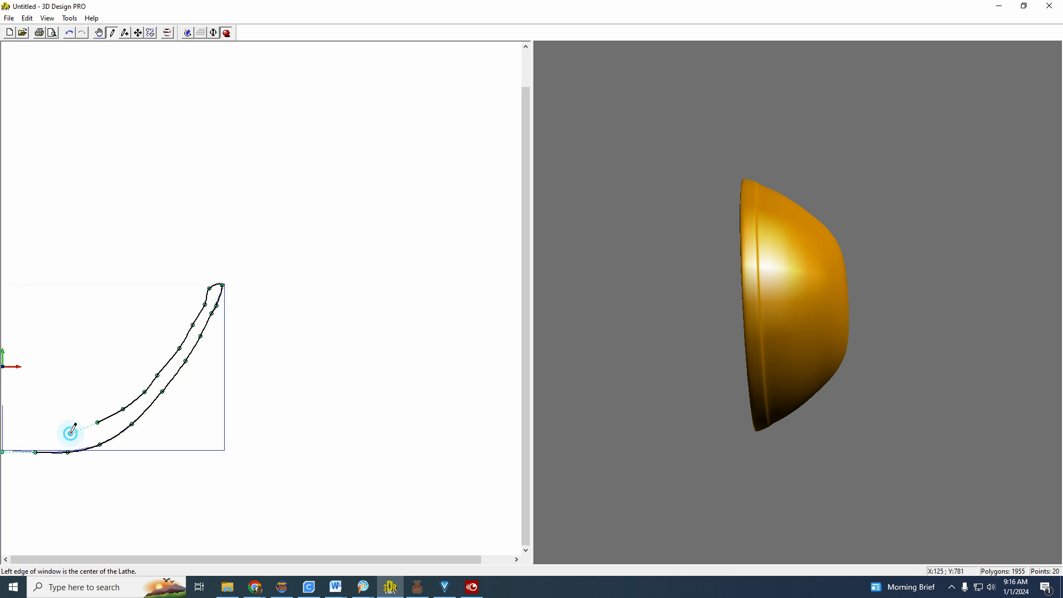
left_click(39, 434)
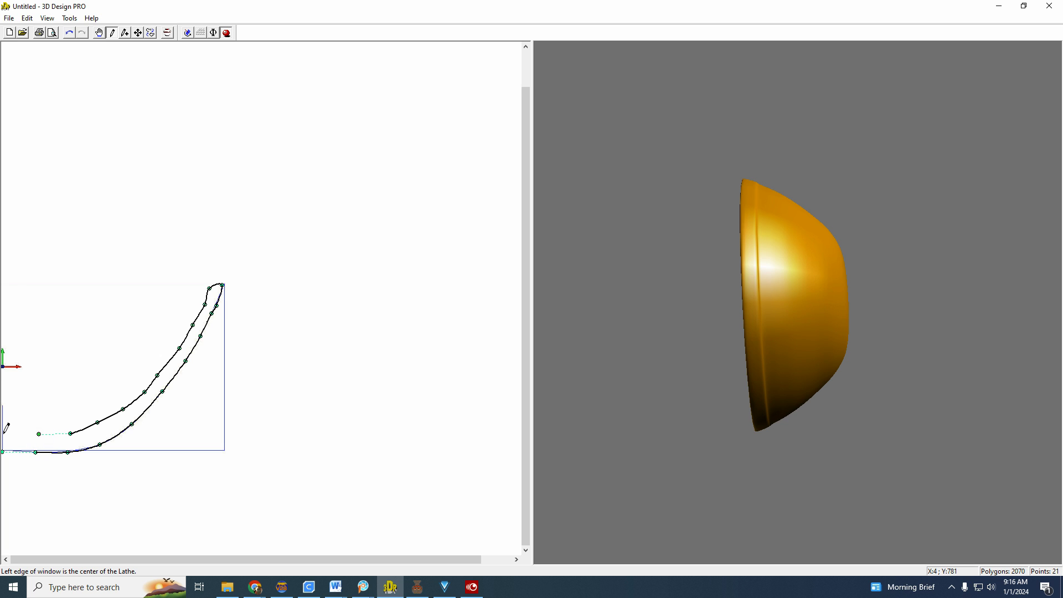
left_click(3, 432)
Close the spline at the end node on the lathe axis
right_click(3, 433)
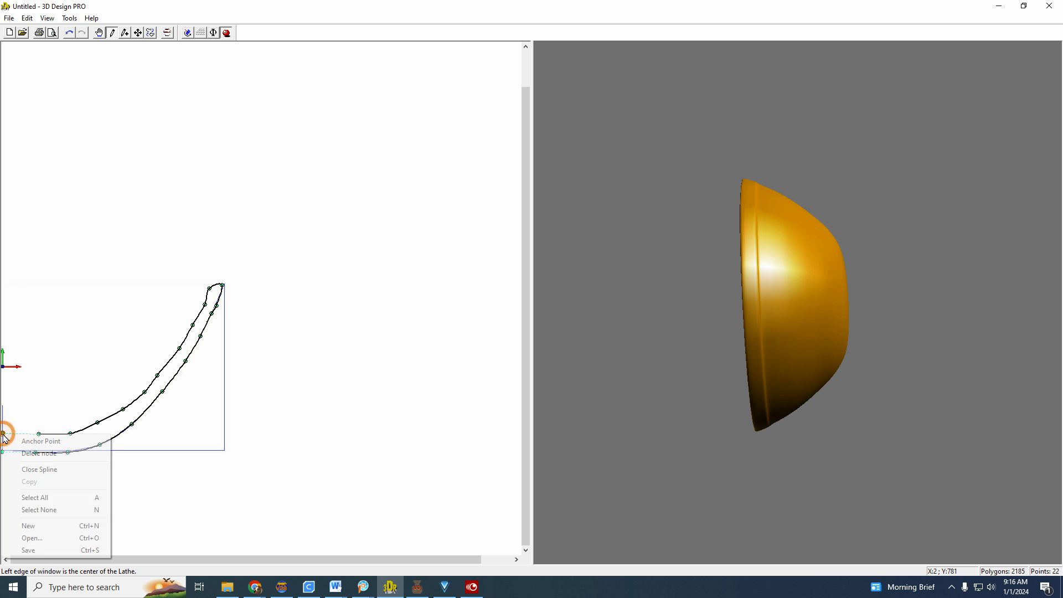
left_click(38, 471)
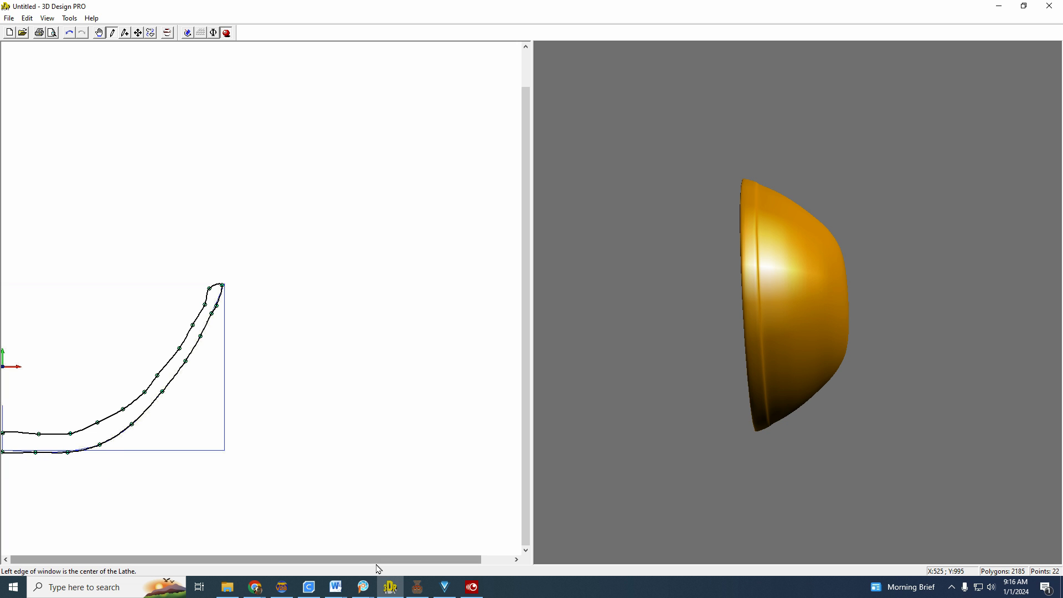
mouse_move(753, 336)
left_mouse_down()
mouse_move(762, 319)
mouse_move(937, 261)
mouse_move(907, 181)
mouse_move(900, 268)
mouse_move(731, 313)
left_mouse_up()
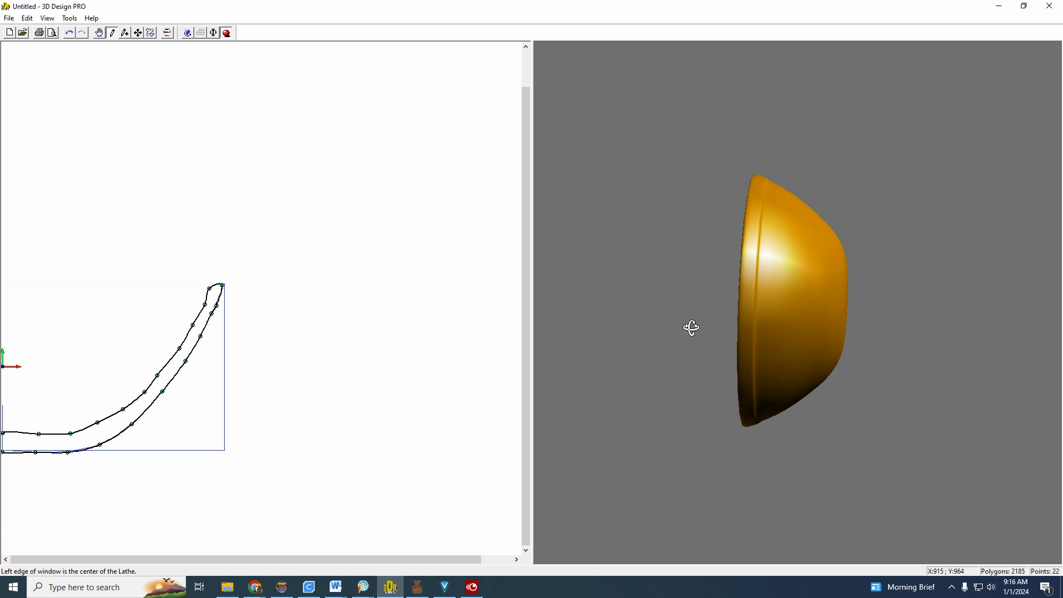
Make the bottom-left axis node and the top-left rim node anchor points
right_click(3, 431)
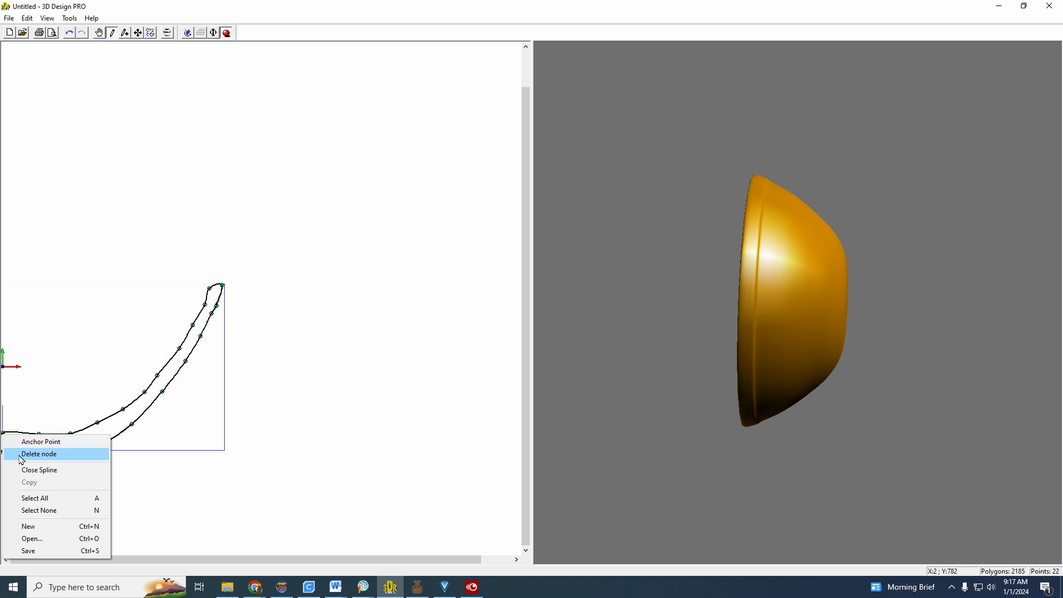
left_click(44, 442)
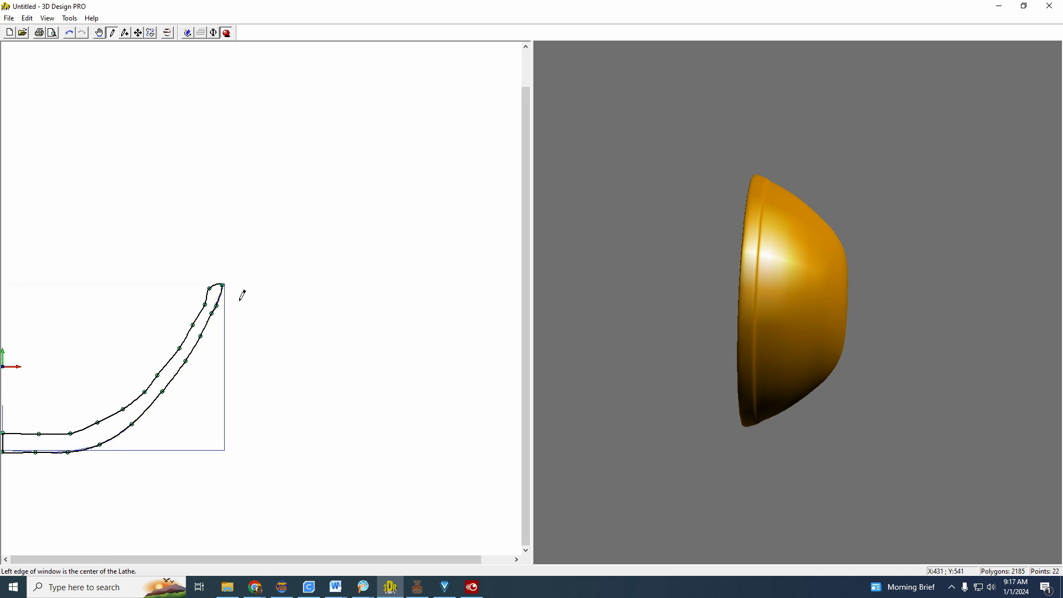
right_click(221, 285)
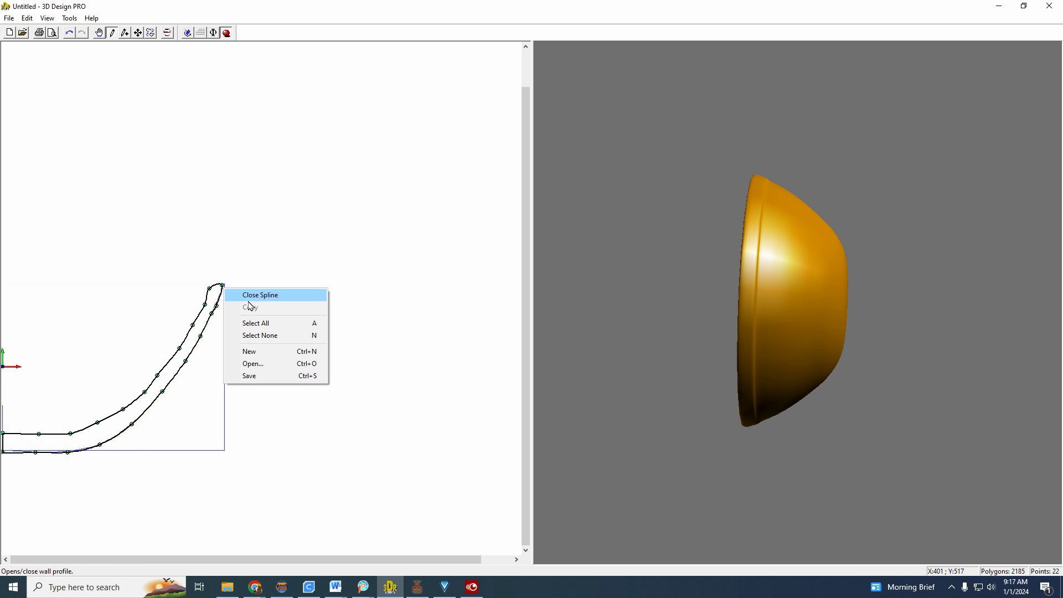
left_click(210, 288)
right_click(210, 288)
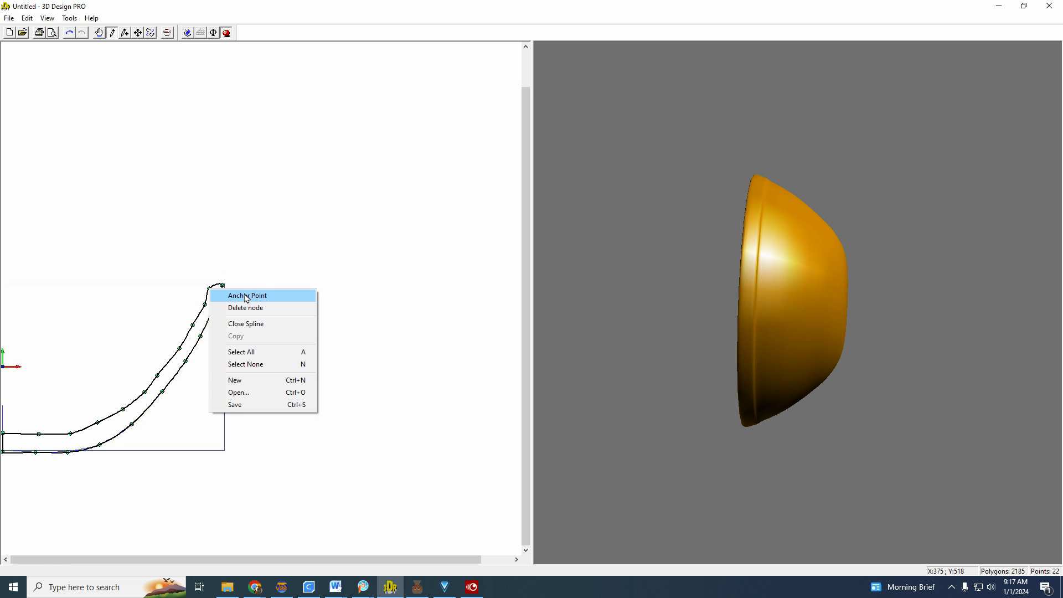
left_click(247, 296)
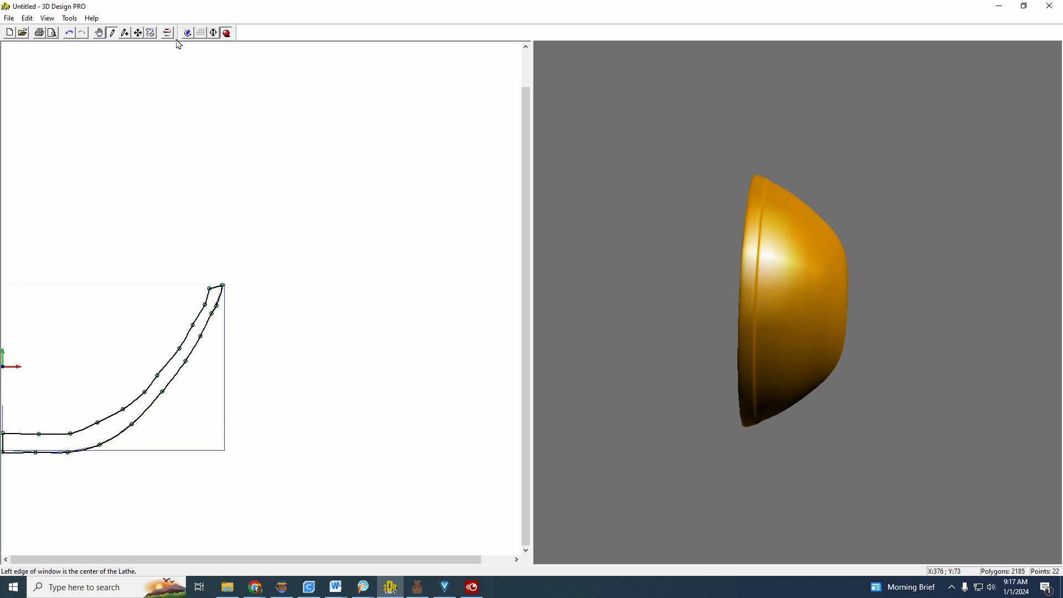
With the Move tool, raise the top inner rim point slightly
left_click(138, 33)
left_click(208, 287)
left_click_drag(209, 287, 210, 283)
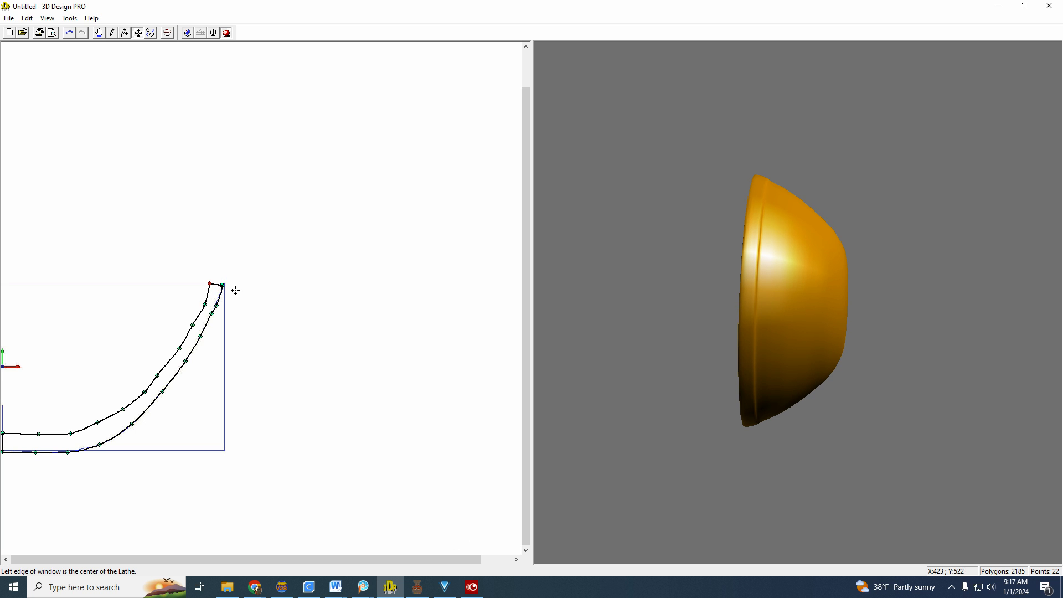
left_click(210, 284)
left_click(213, 313)
left_click_drag(762, 381, 774, 344)
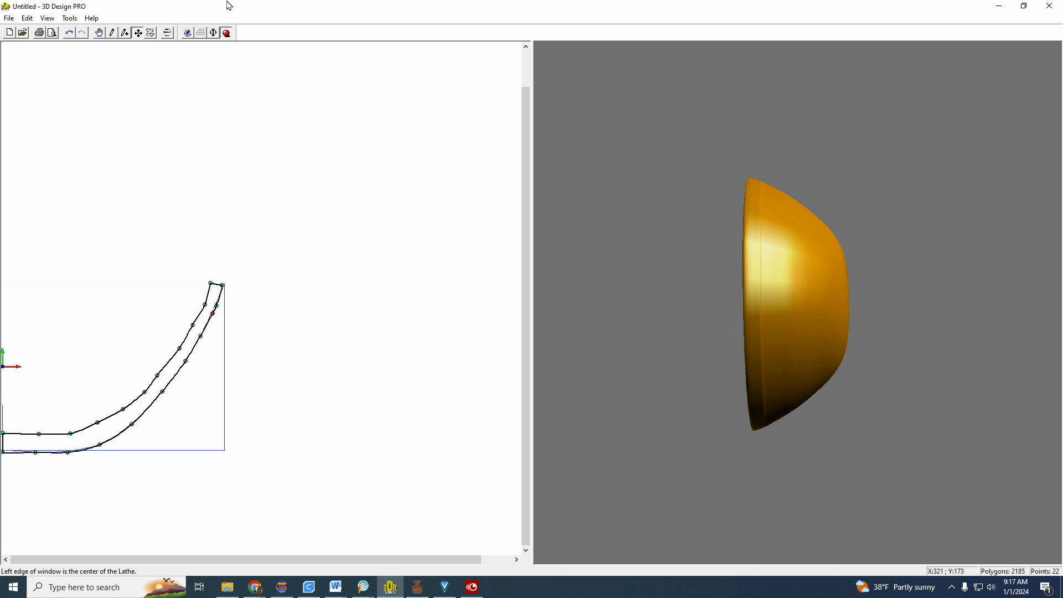
Insert a 23rd point near the bowl's foot, drag it to reshape the curve, and inspect the underside
left_click(112, 33)
key("a")
left_click(115, 436)
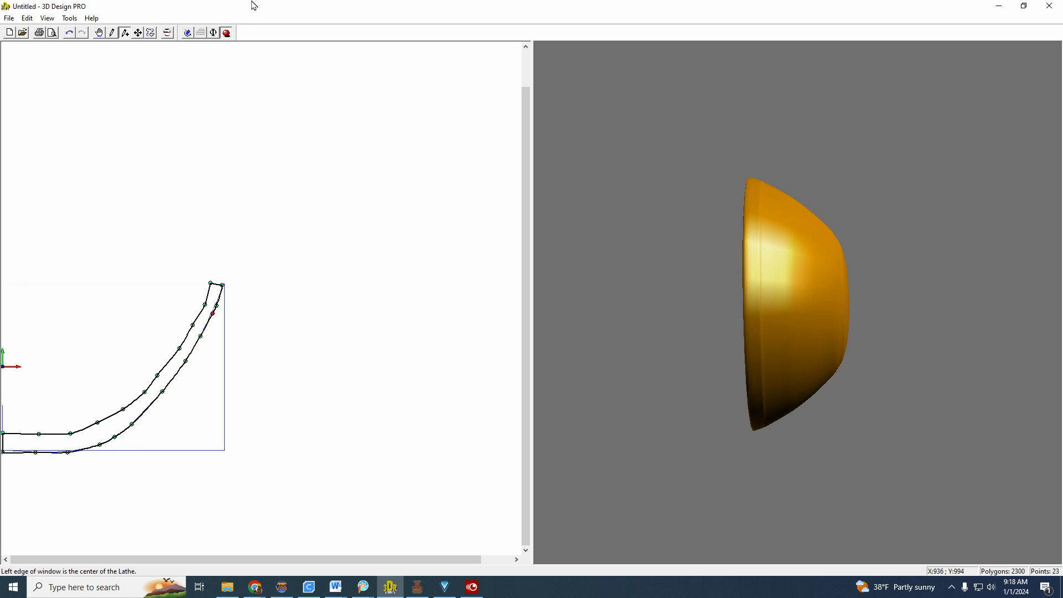
left_click(138, 34)
left_click_drag(115, 437, 107, 436)
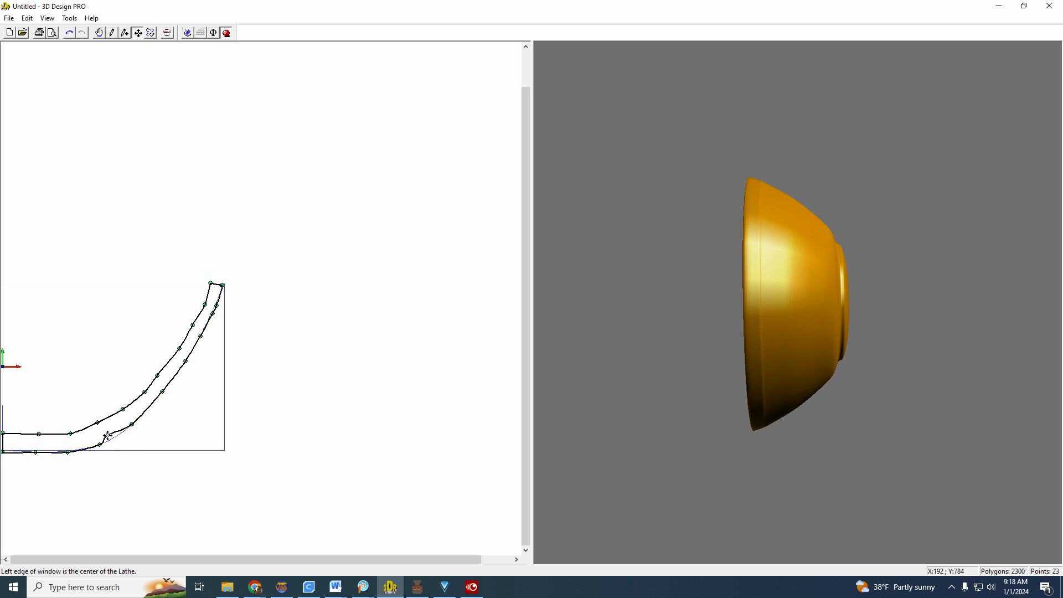
left_click_drag(812, 373, 683, 290)
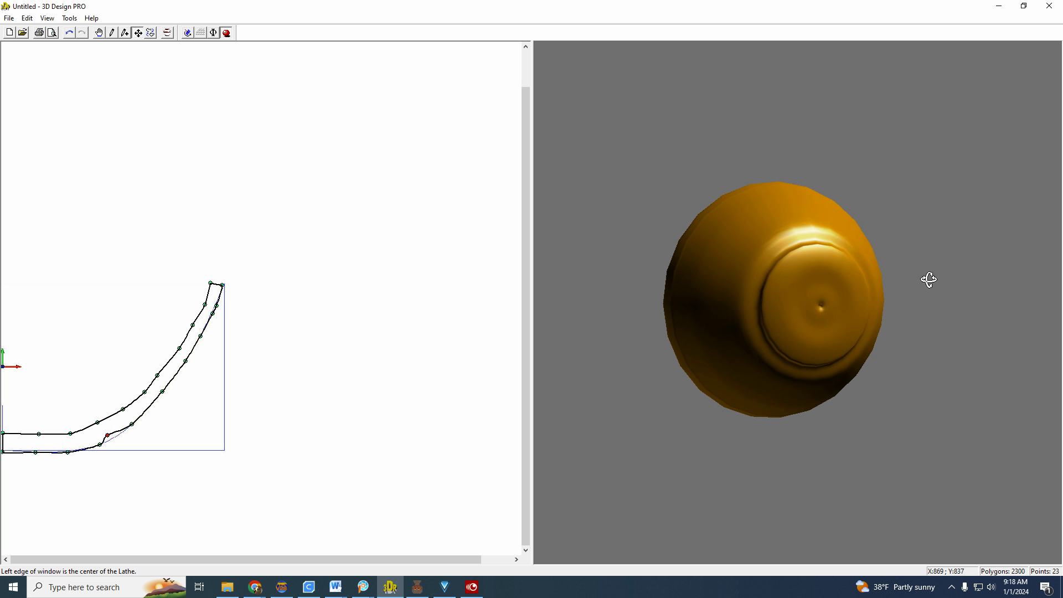
left_click_drag(918, 286, 1037, 396)
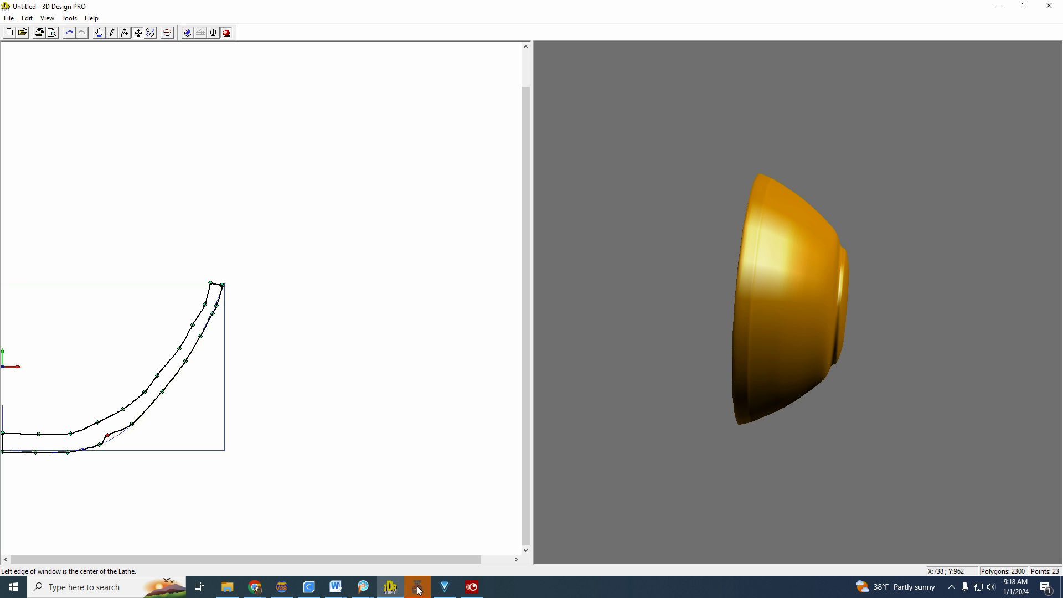
In WOODTurner PRO, transfer the profile sized by bowl width at 8 inches
mouse_move(421, 592)
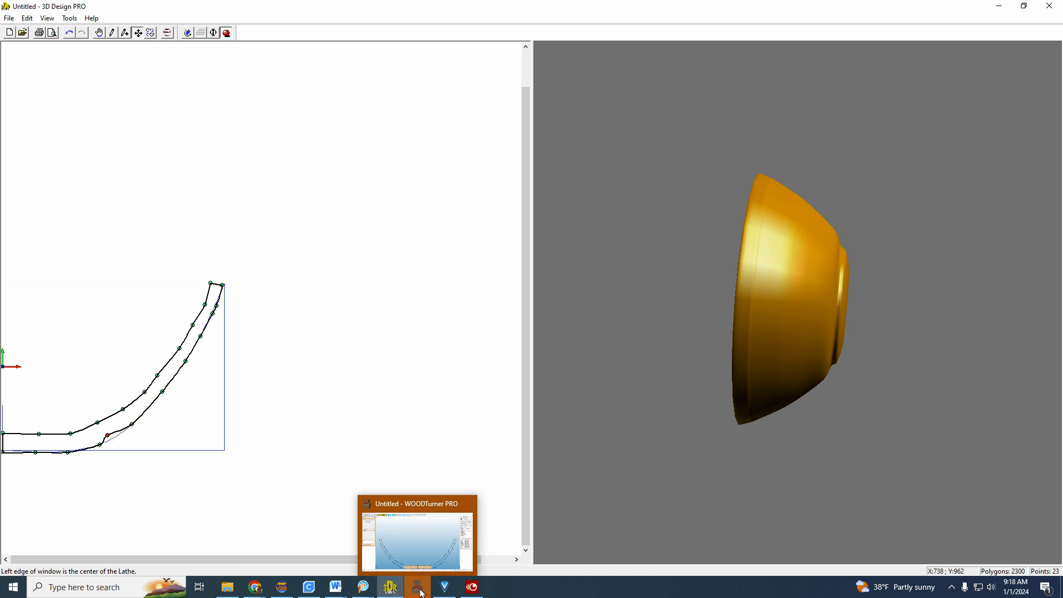
left_click(421, 592)
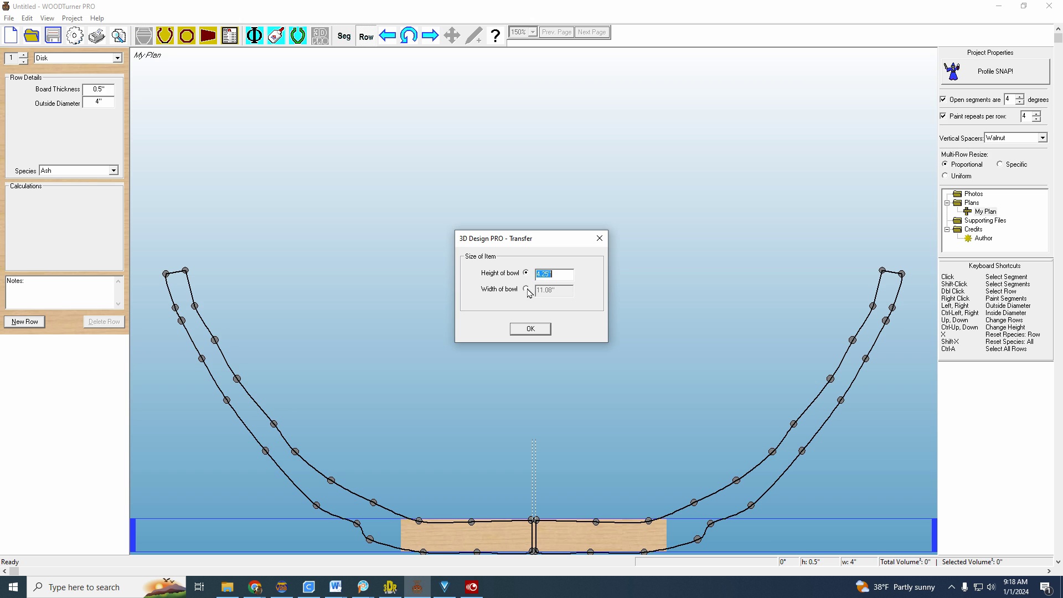
left_click(527, 289)
double_click(565, 292)
type("8")
left_click(532, 330)
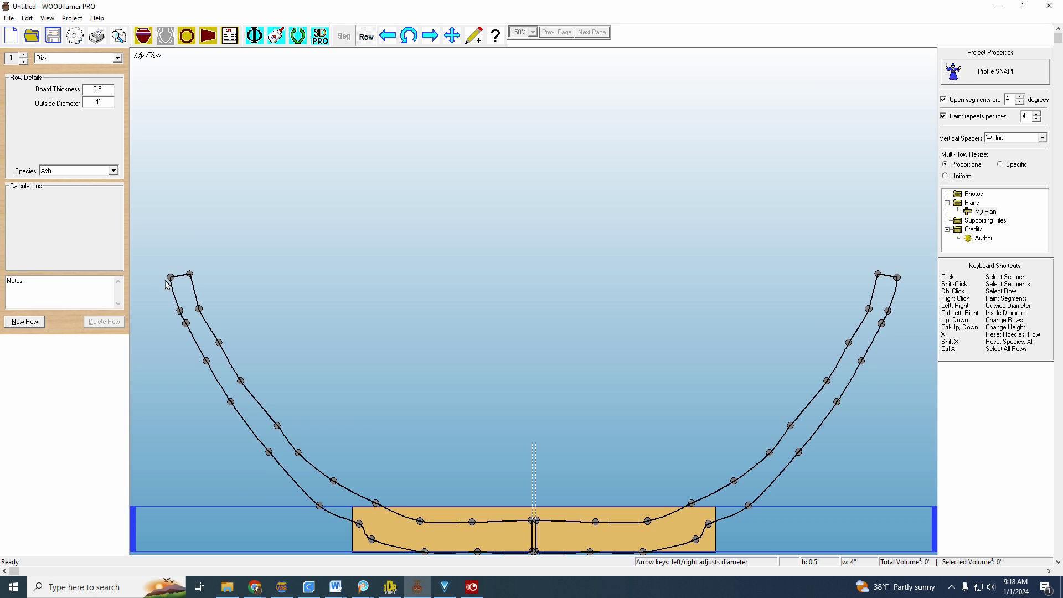
Change the bottom disk row's board thickness from 0.5 to 0.25 inches
double_click(428, 544)
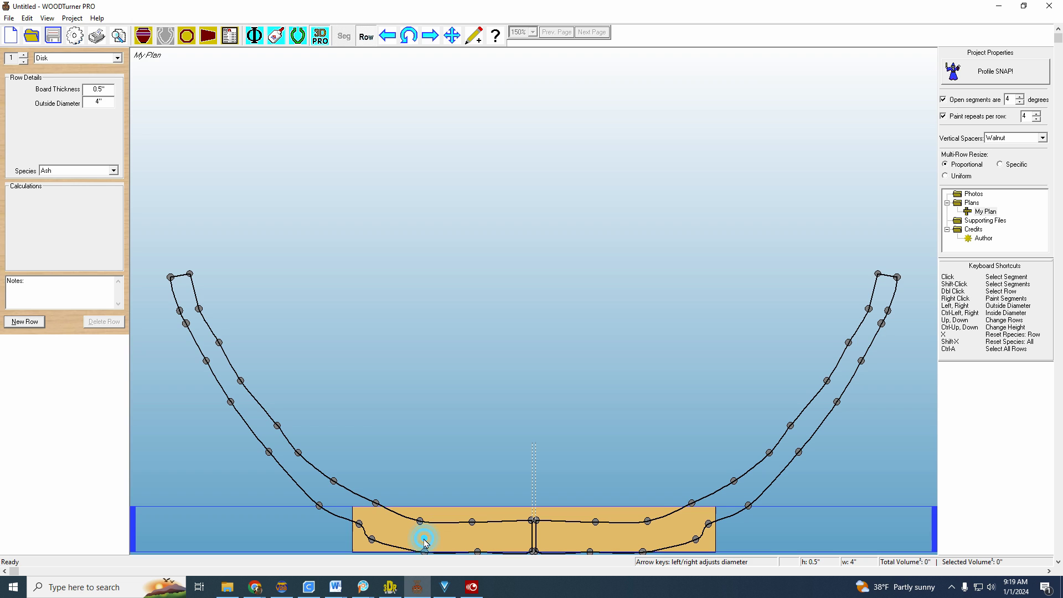
left_click(108, 89)
key("BackSpace")
type(".25")
left_click(591, 375)
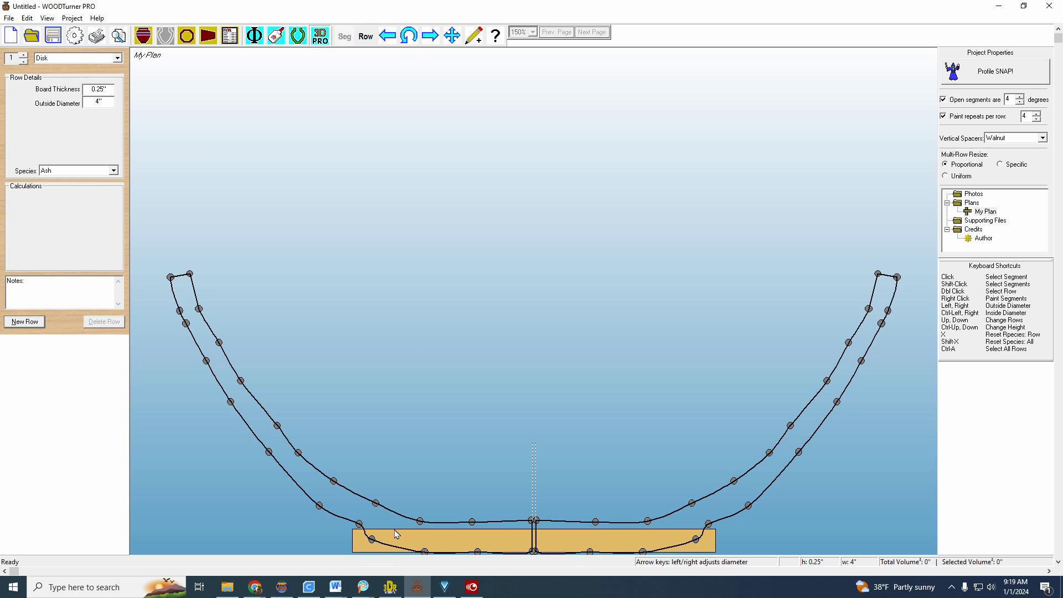
Add a new row with 0.25-inch board thickness and 2 segments
left_click(24, 322)
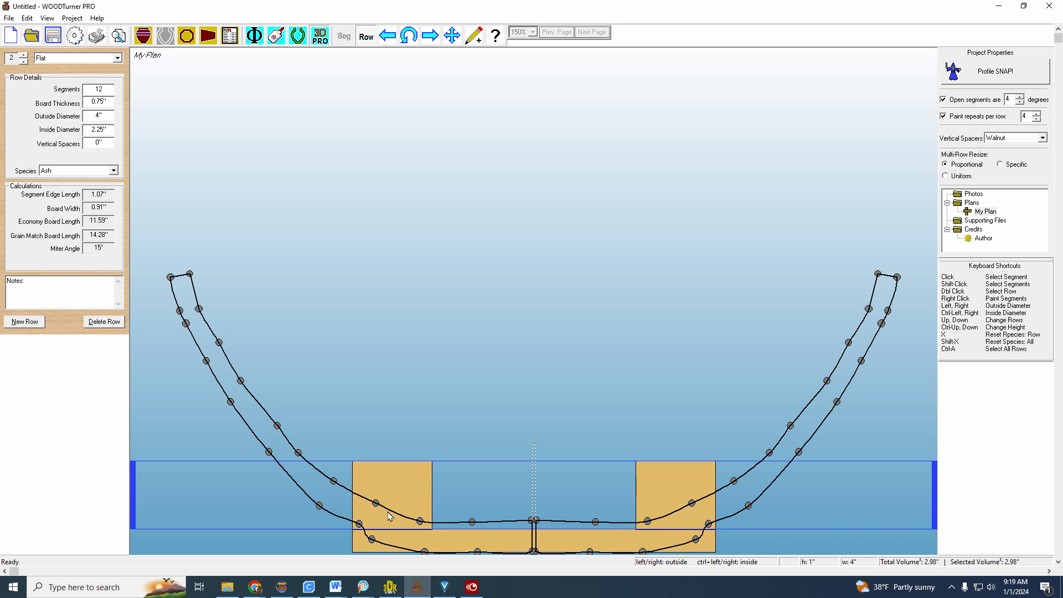
left_click(409, 497)
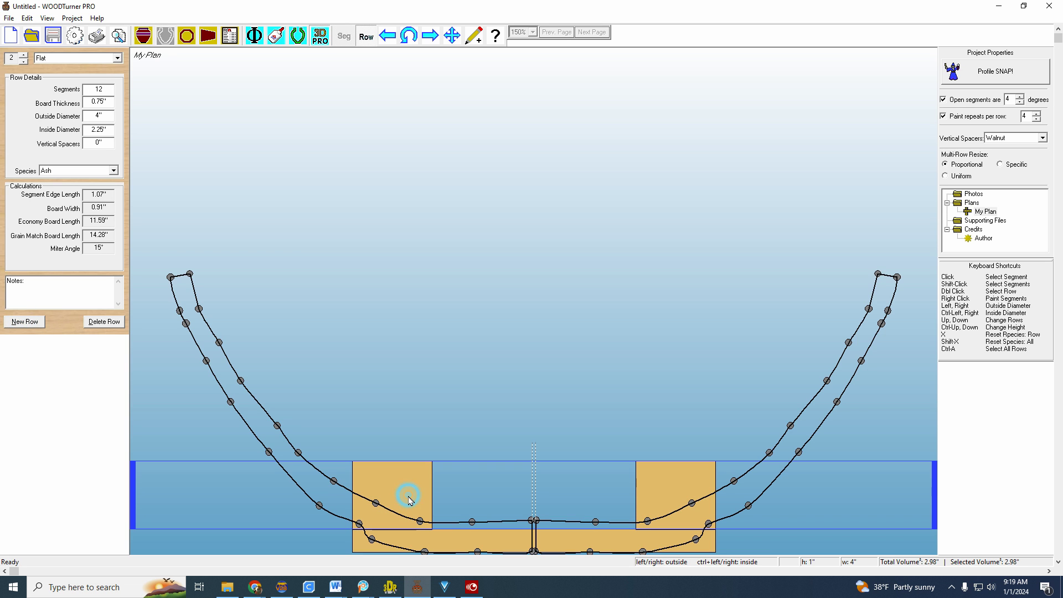
double_click(112, 102)
key("BackSpace")
type(".24")
key("BackSpace")
type("5")
left_click(109, 89)
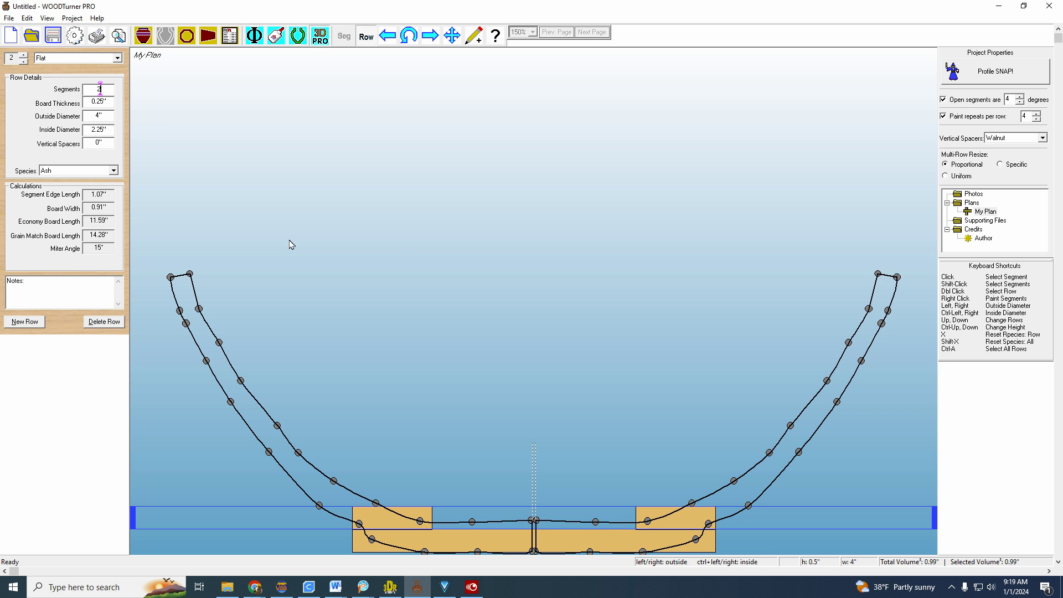
type("2")
left_click(335, 243)
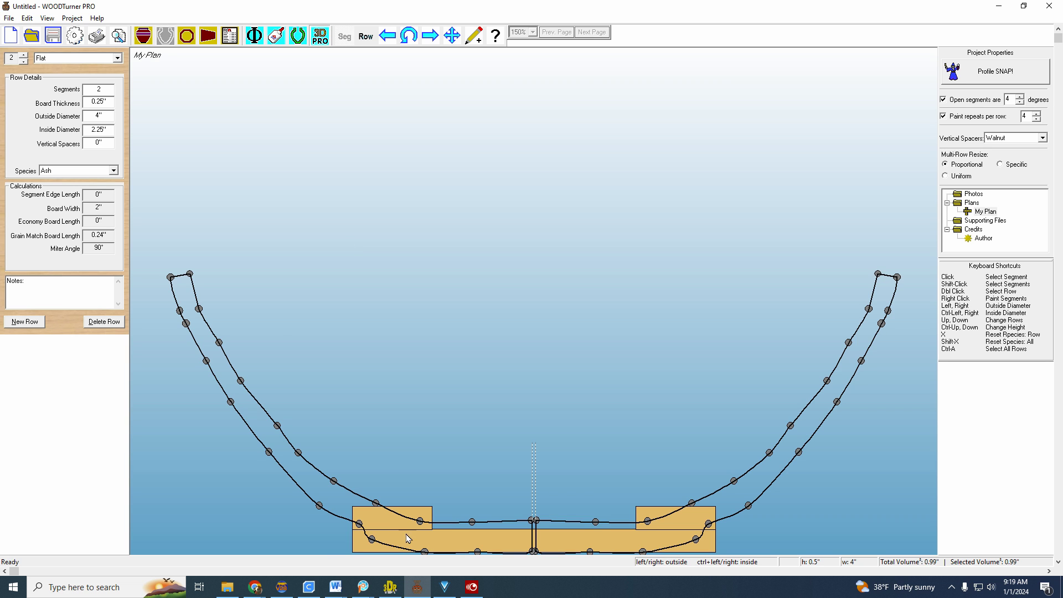
Stack rows up to twelve and drag the profile's top node level with the top row
left_click(19, 324)
left_click(19, 324)
left_click(20, 324)
left_click(20, 324)
left_click(21, 325)
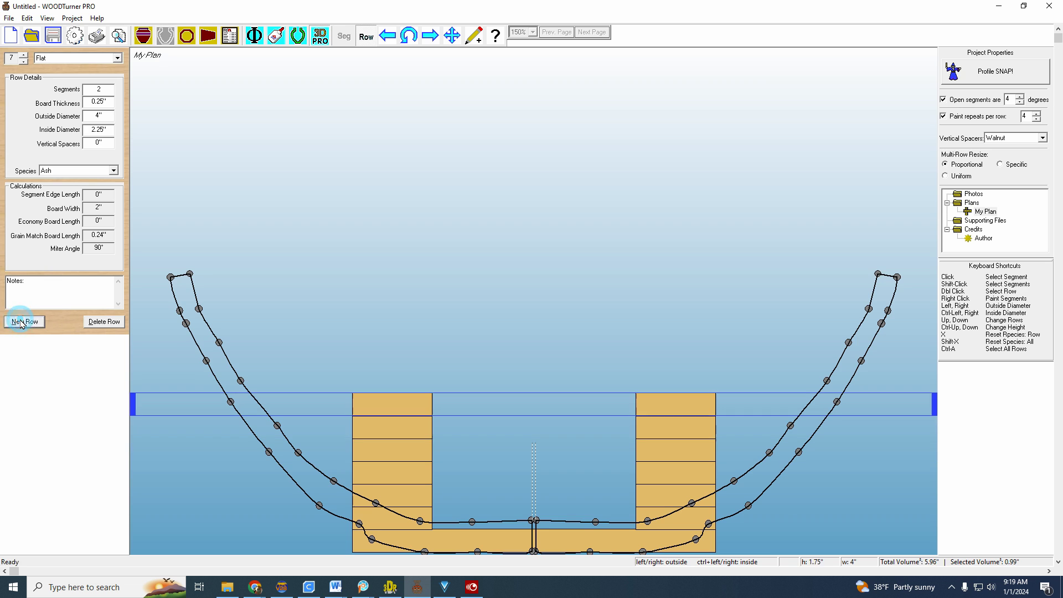
left_click(21, 323)
left_click(20, 324)
left_click(21, 323)
left_click(20, 323)
left_click(21, 324)
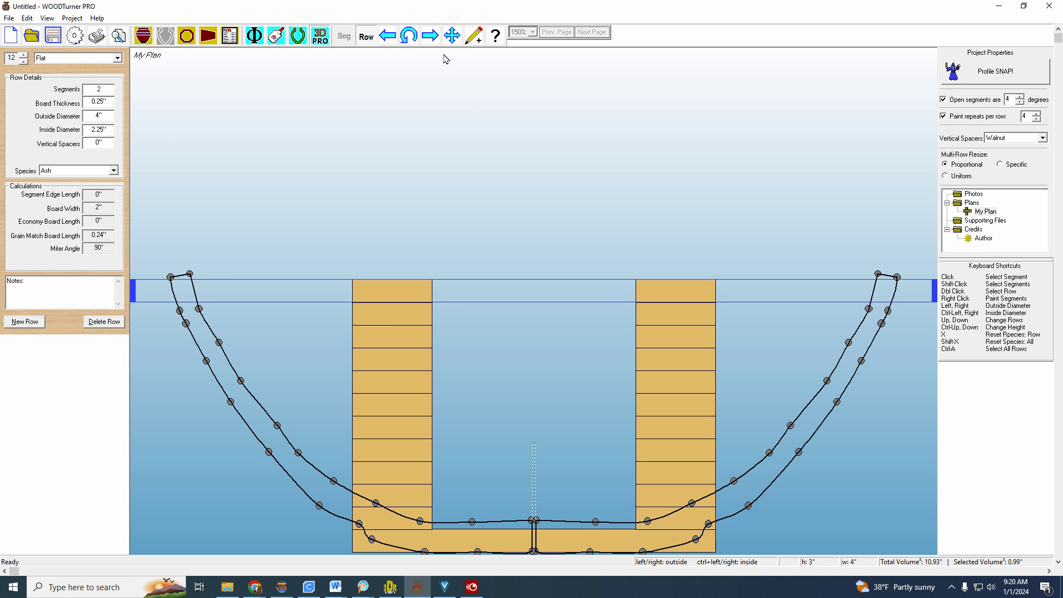
left_click(452, 35)
left_click_drag(189, 274, 171, 280)
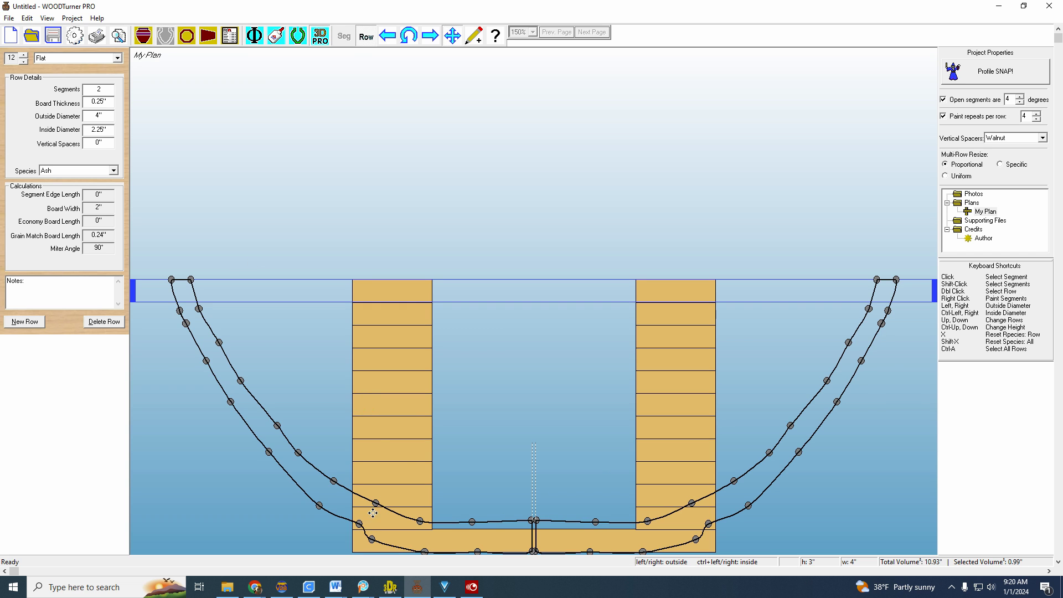
Snap the 12 rows to the bowl profile (volume 74.91) and display them as solid wood
left_click(416, 415)
left_click(999, 72)
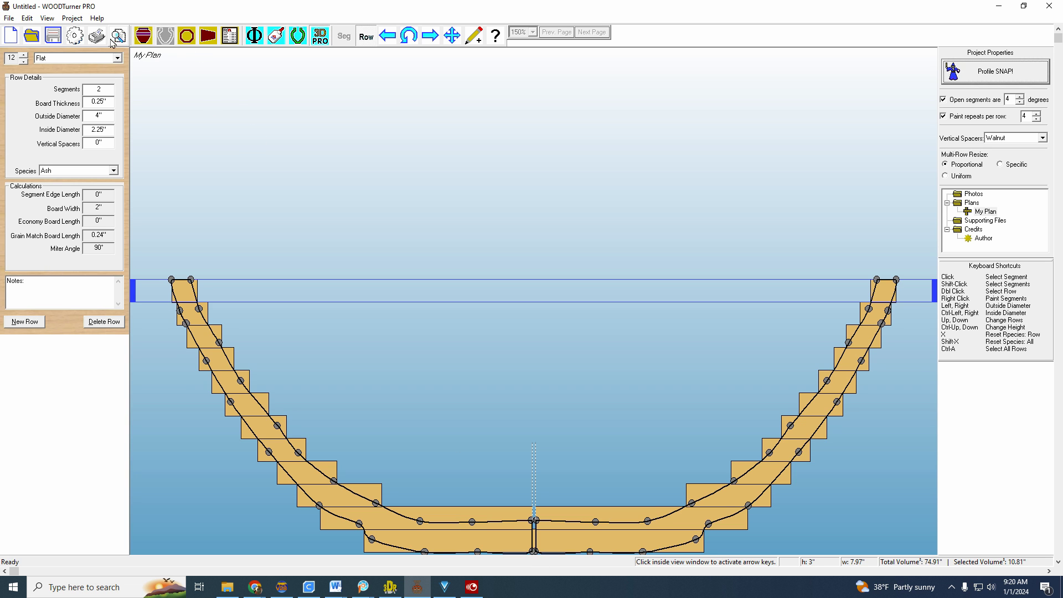
left_click(143, 36)
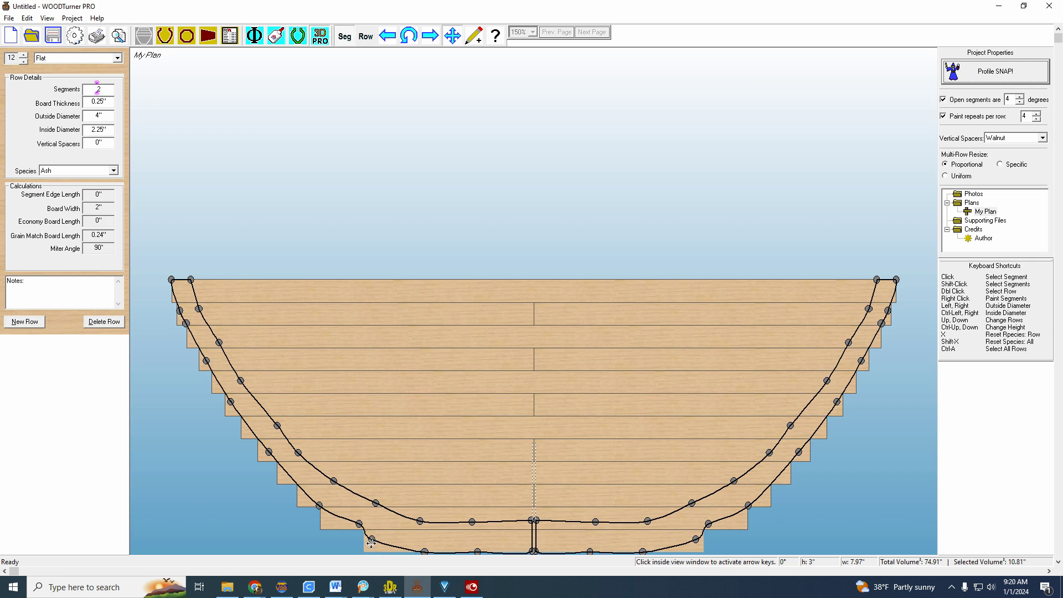
Pull the lower-left outer profile nodes down and adjust them into a stepped-in foot
left_click_drag(371, 538, 371, 550)
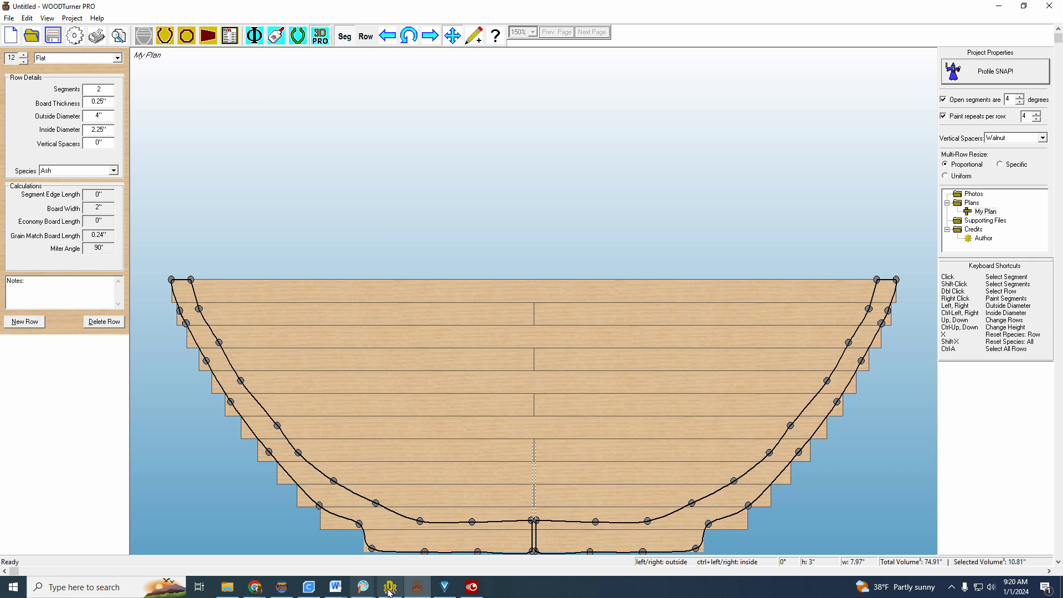
left_click(372, 548)
left_click_drag(373, 549, 371, 551)
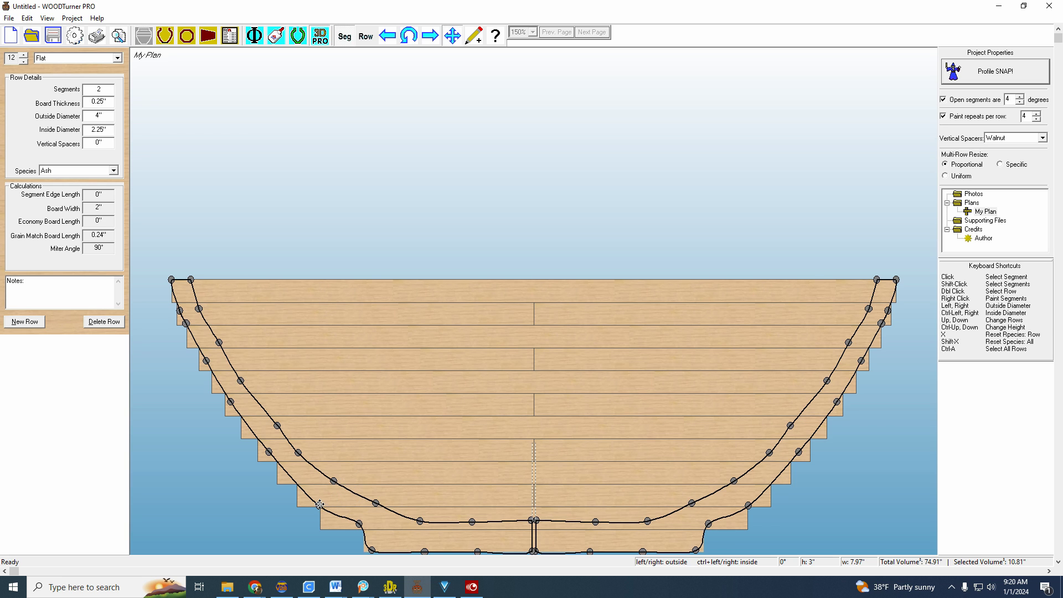
left_click_drag(321, 505, 324, 503)
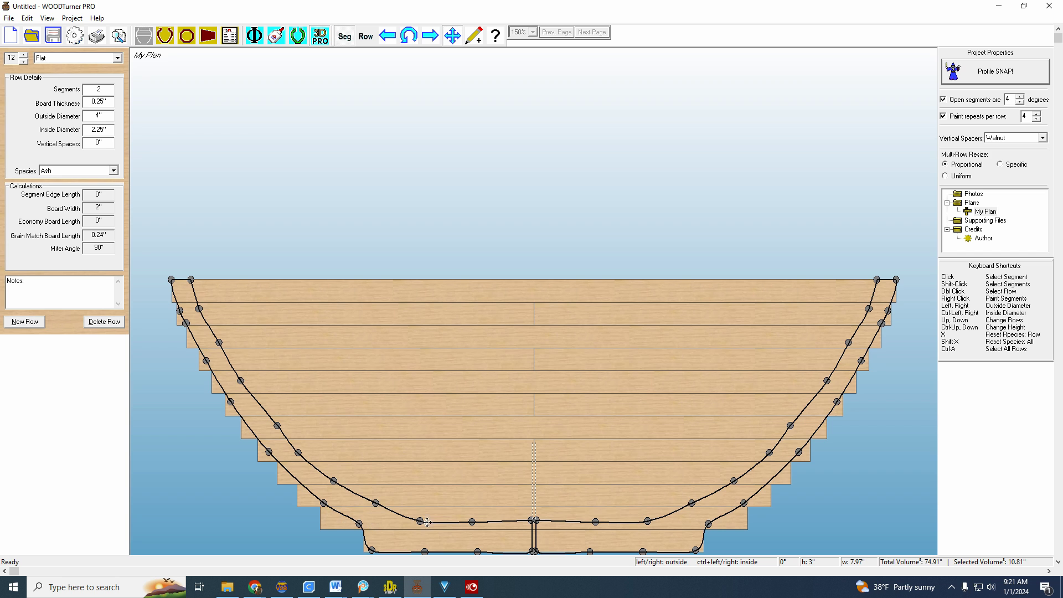
Set the bottom disk row's Board Thickness to 3
double_click(448, 543)
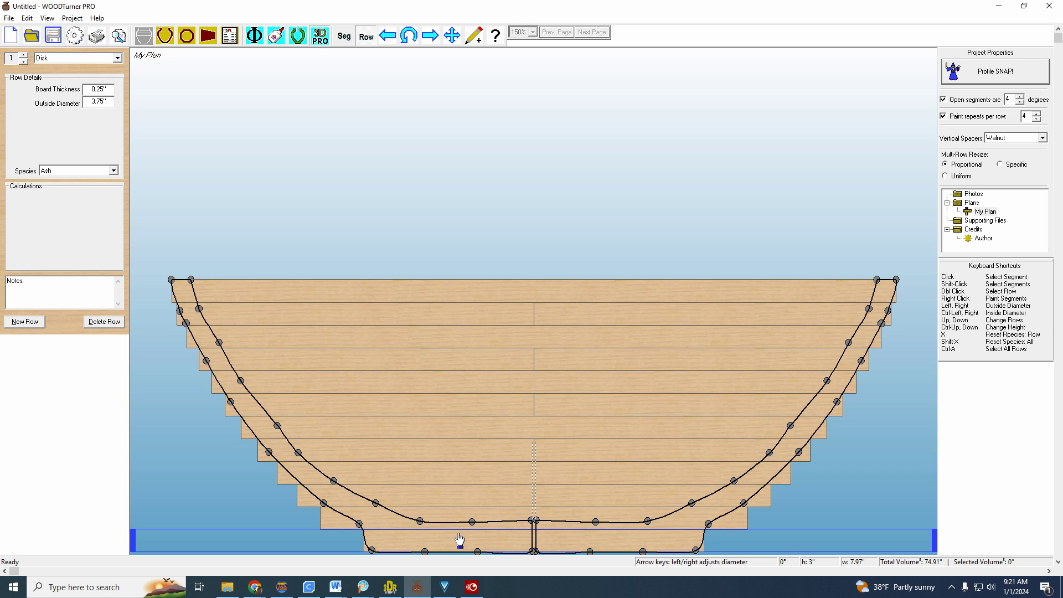
left_click(109, 90)
type("3")
key("Return")
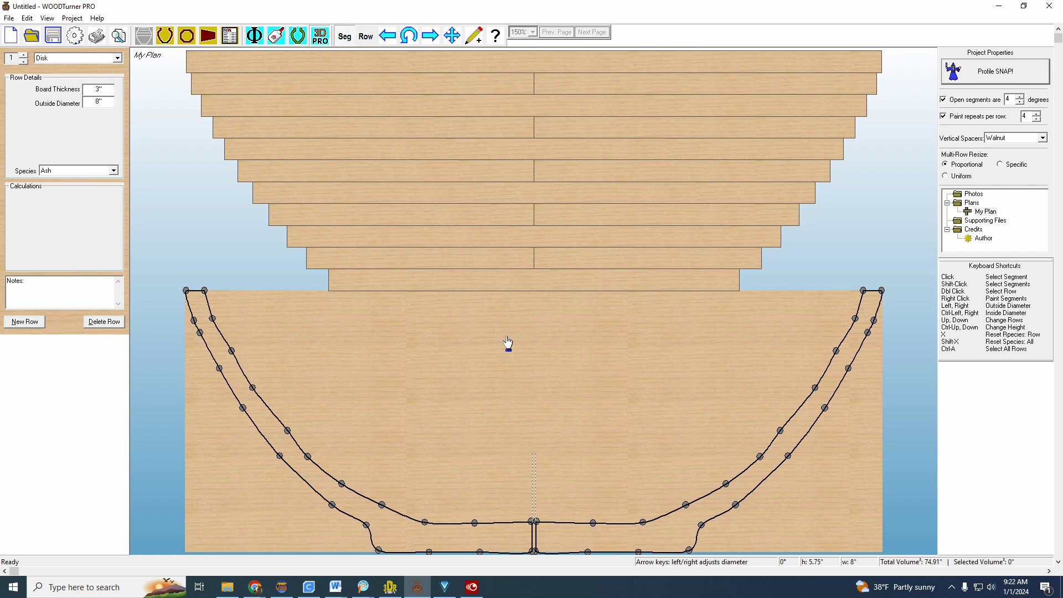
Delete the thick bottom row, confirming with Yes
double_click(512, 403)
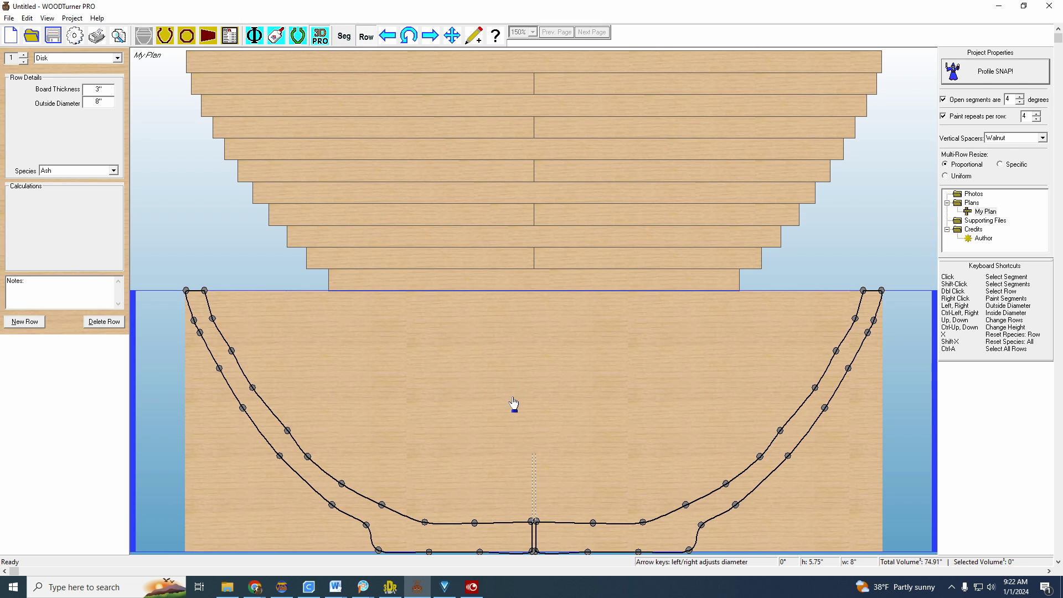
key("Delete")
left_click(571, 321)
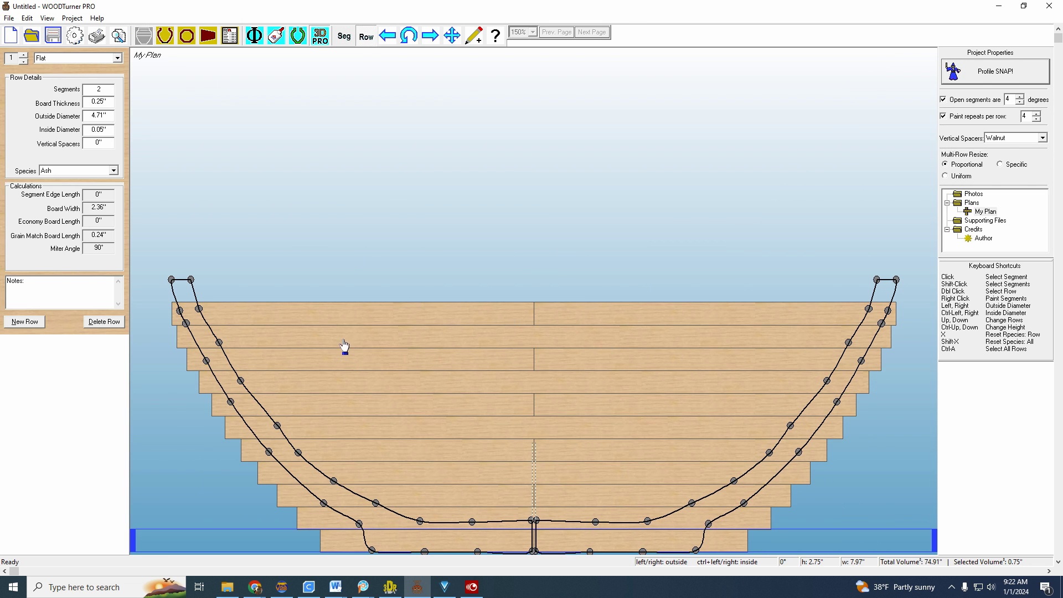
Add a new top row, then select rows and segments on the plan to check them
left_click(325, 309)
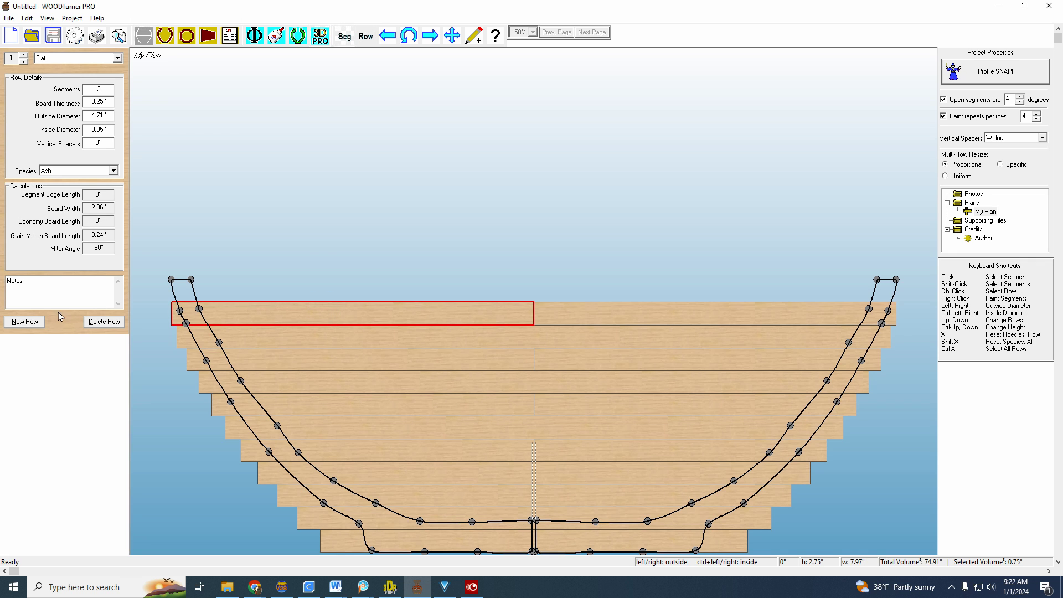
left_click(27, 323)
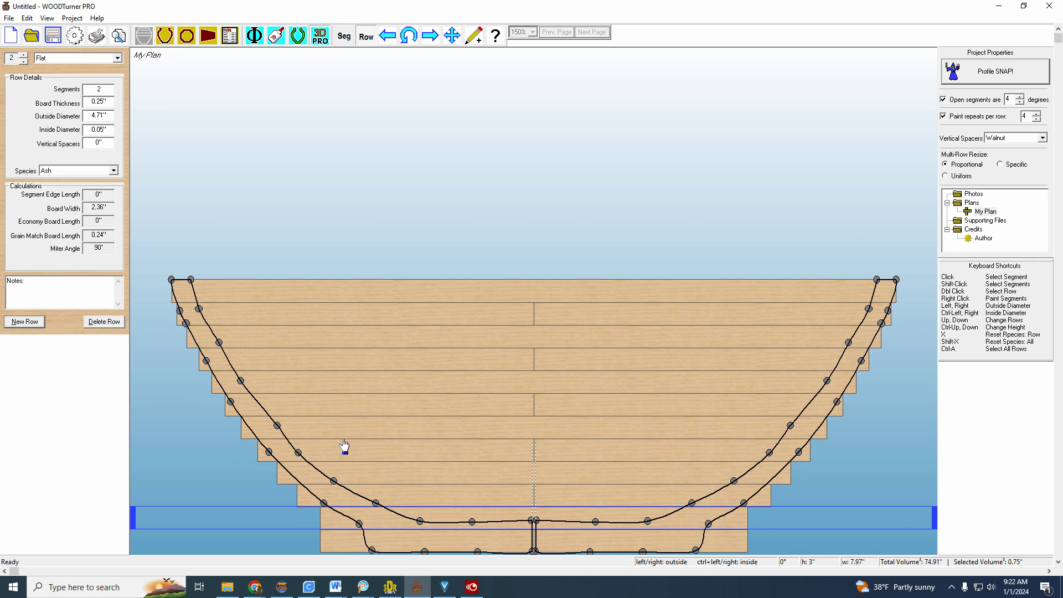
left_click(465, 417)
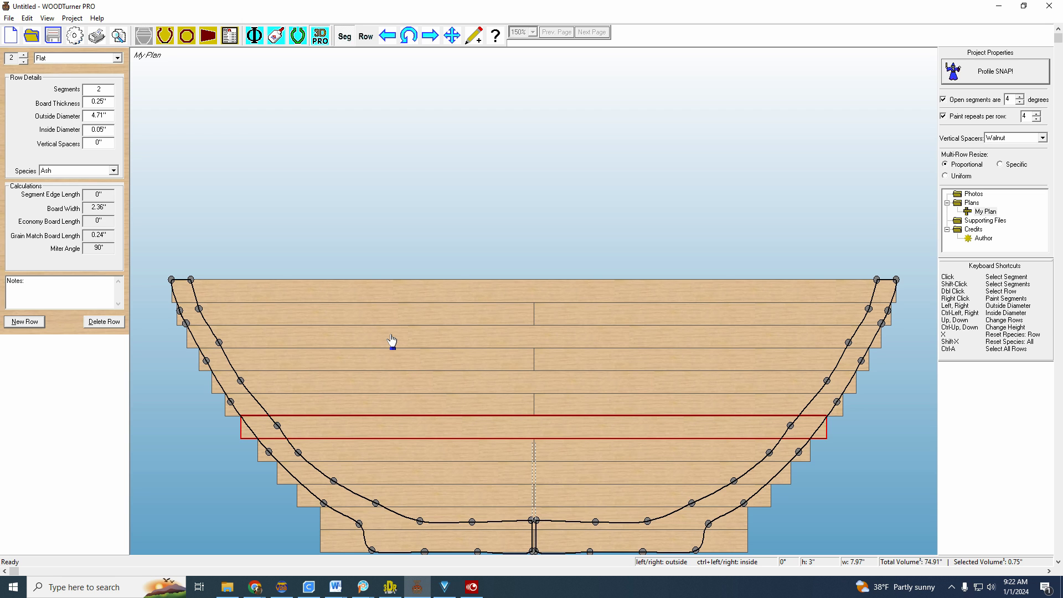
left_click(398, 358)
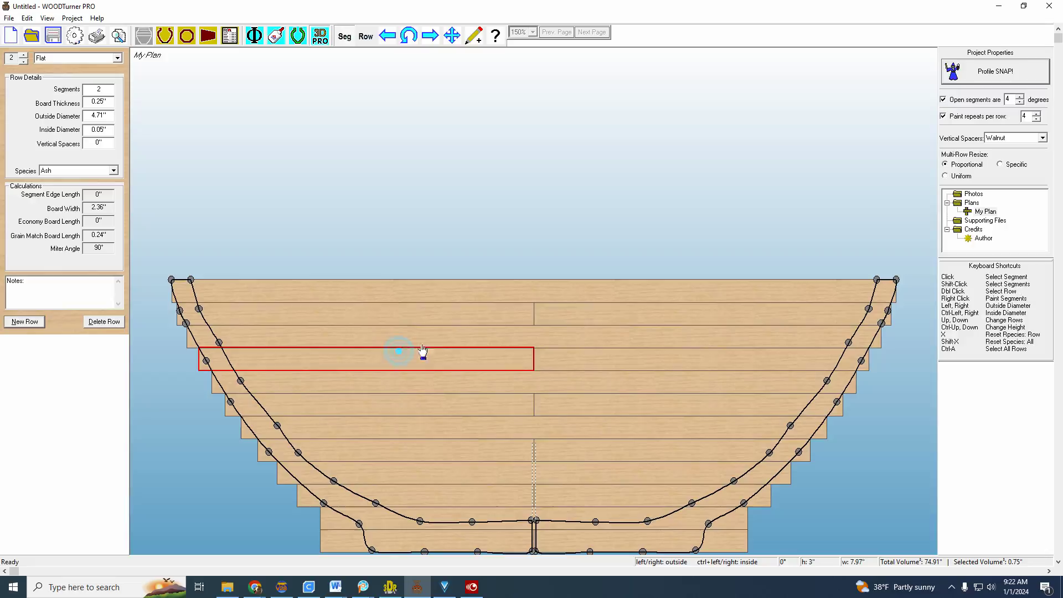
left_click(410, 316)
key("Up")
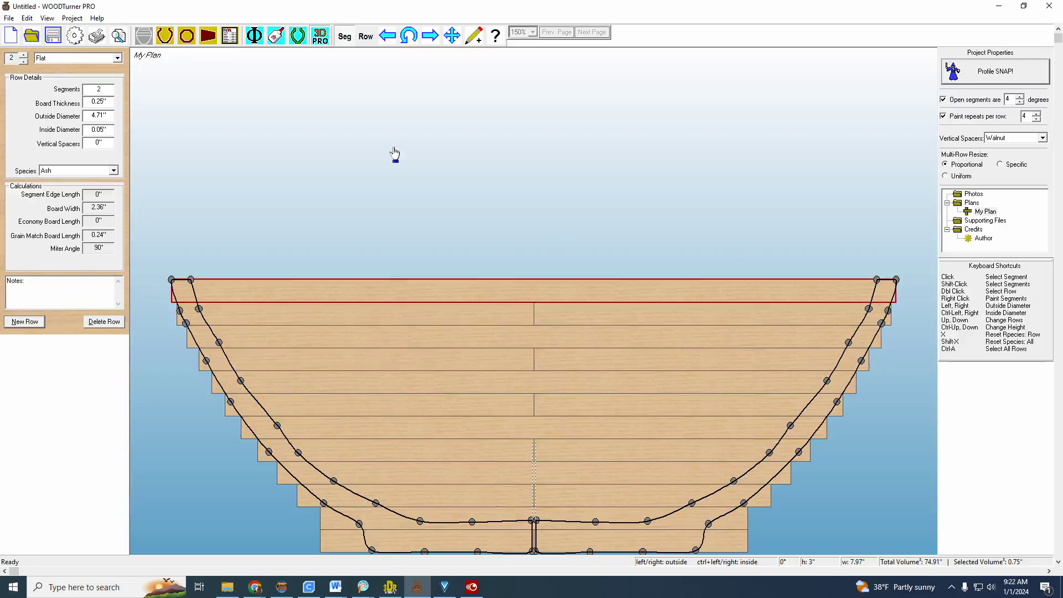